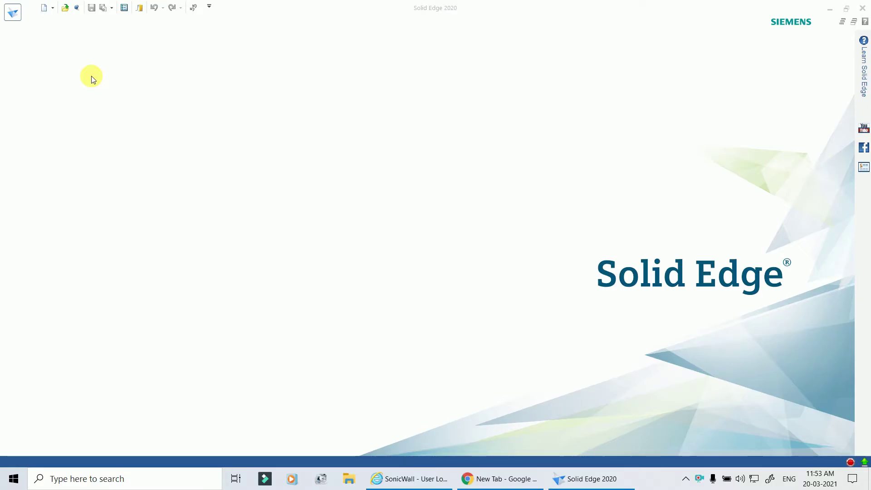
- Create a new assembly document from the ISO Metric Assembly template
{"action": "left_click", "coordinate": [9, 18]}
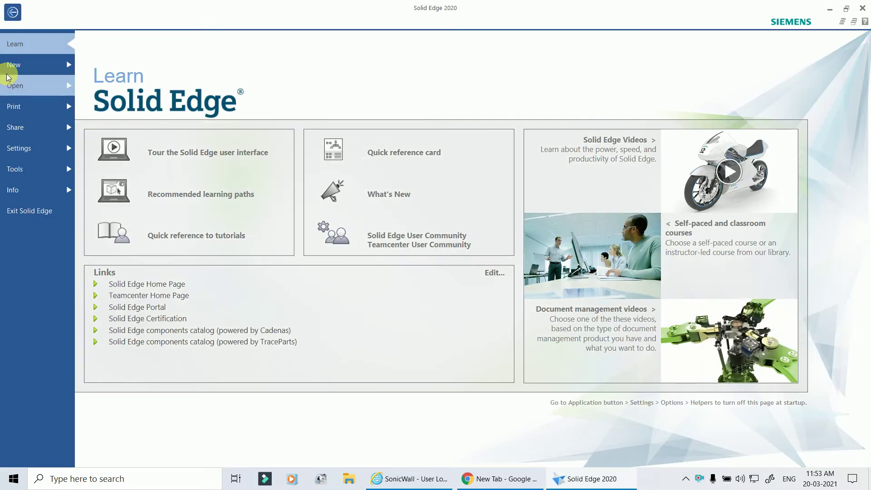
{"action": "left_click", "coordinate": [12, 66]}
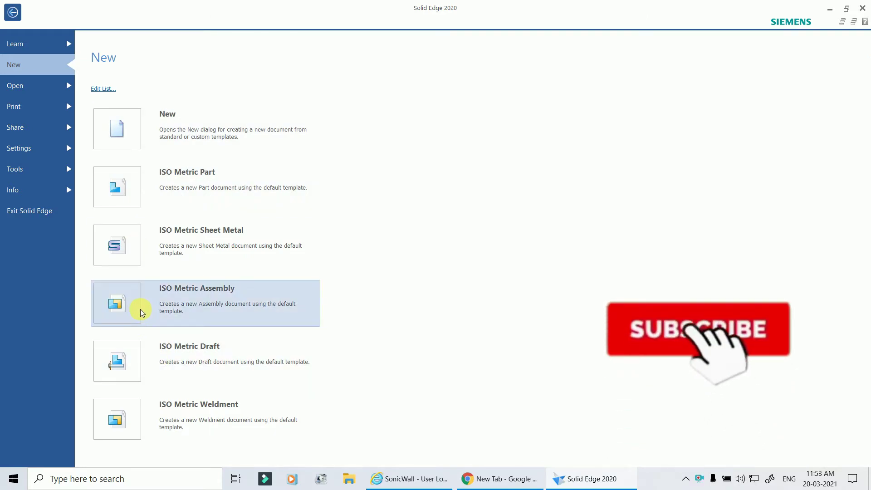
{"action": "left_click", "coordinate": [118, 307]}
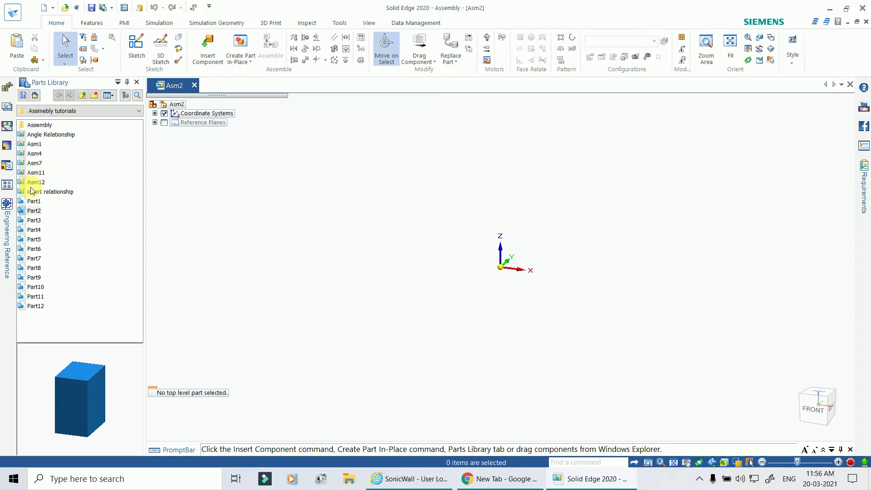
- Place Part1 and a free-standing, unconstrained Part2 from the Assembly tutorials library folder into the assembly
{"action": "left_click", "coordinate": [34, 202]}
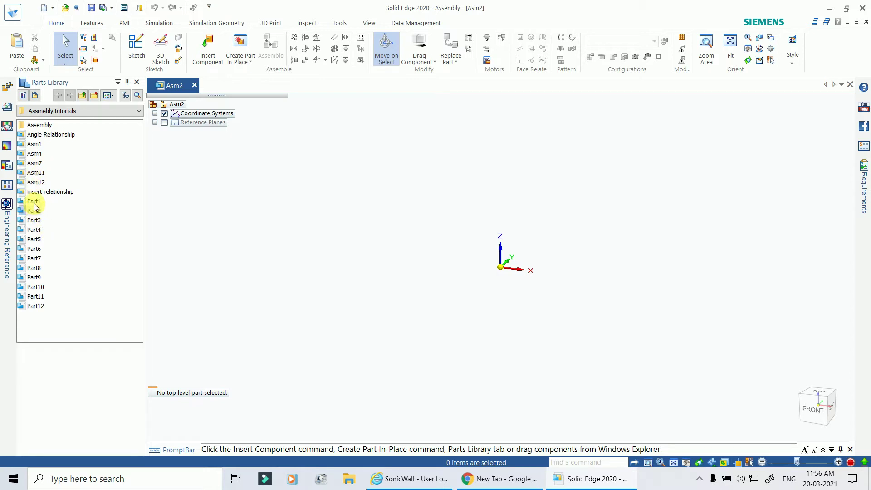
{"action": "left_click", "coordinate": [34, 211]}
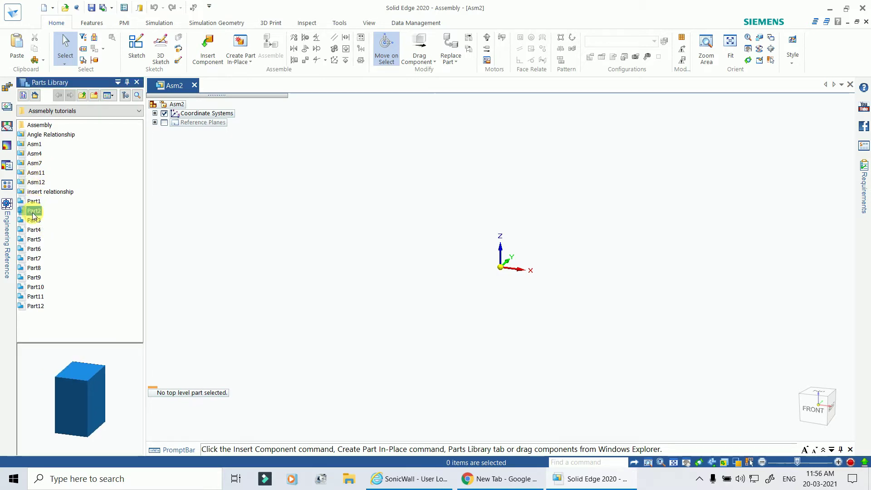
{"action": "double_click", "coordinate": [33, 202]}
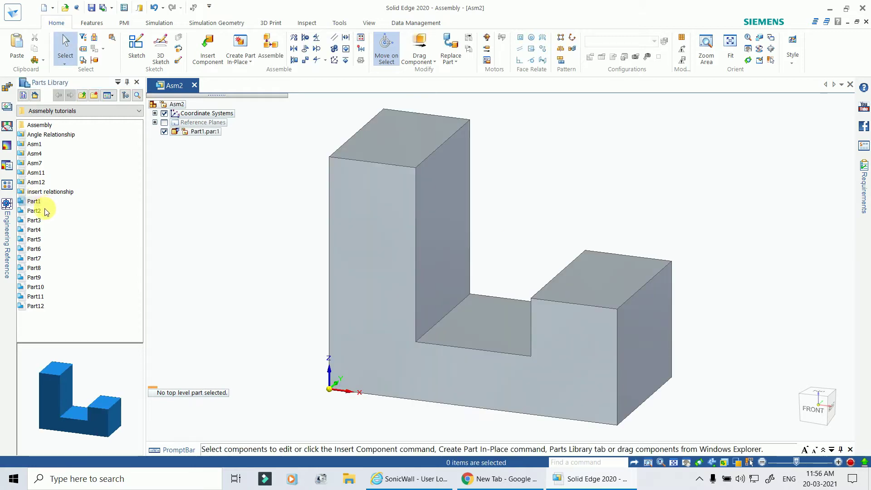
{"action": "left_click_drag", "start_coordinate": [34, 211], "coordinate": [306, 262]}
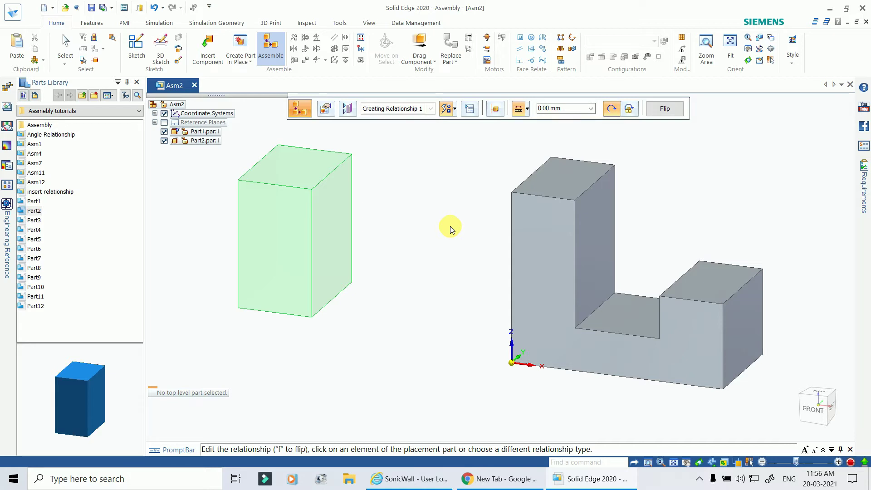
{"action": "key", "text": "Escape"}
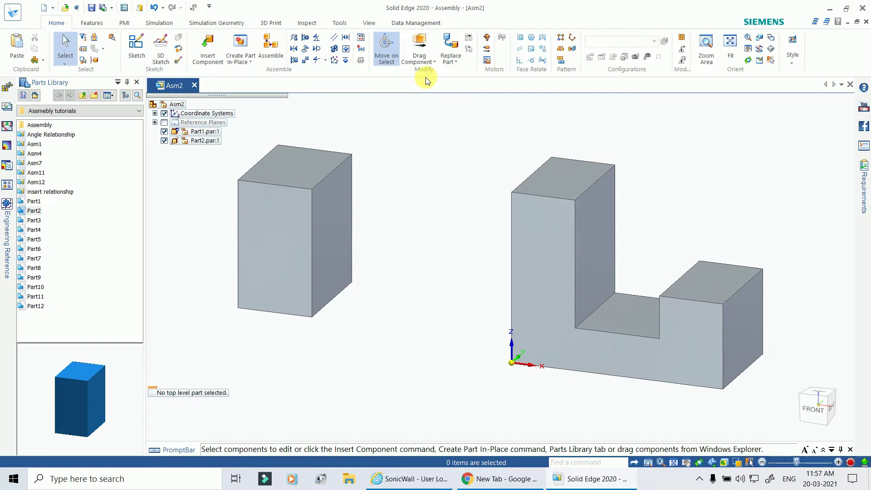
- Start Drag Component, accepting analysis options for active parts only, collisions among all analyzed parts, and stopping movement on collision
{"action": "left_click", "coordinate": [421, 41]}
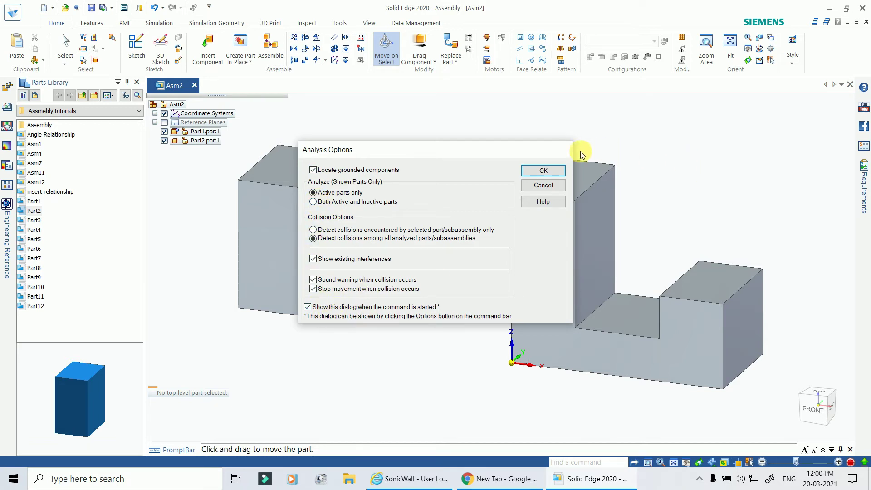
{"action": "left_click", "coordinate": [540, 172]}
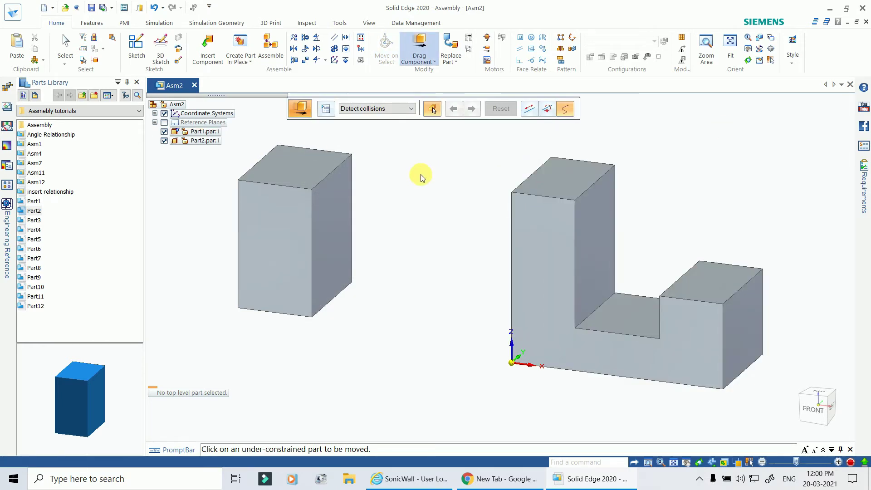
{"action": "left_click", "coordinate": [327, 111]}
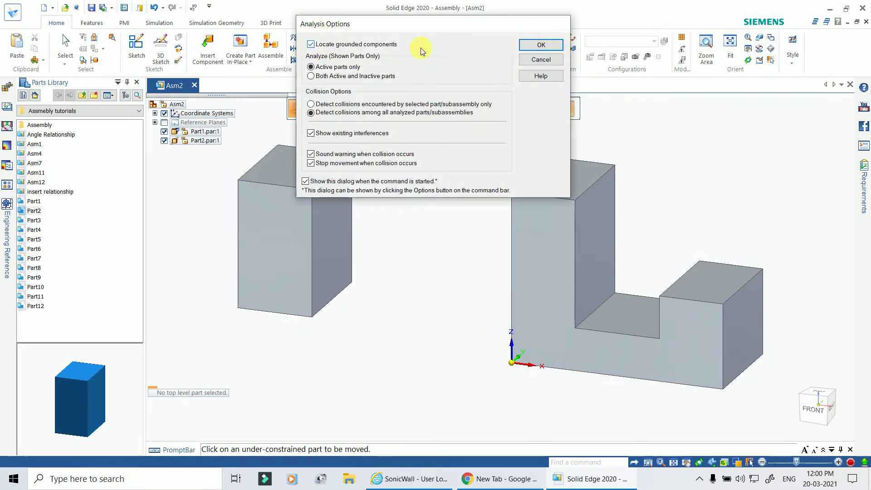
{"action": "left_click", "coordinate": [542, 45]}
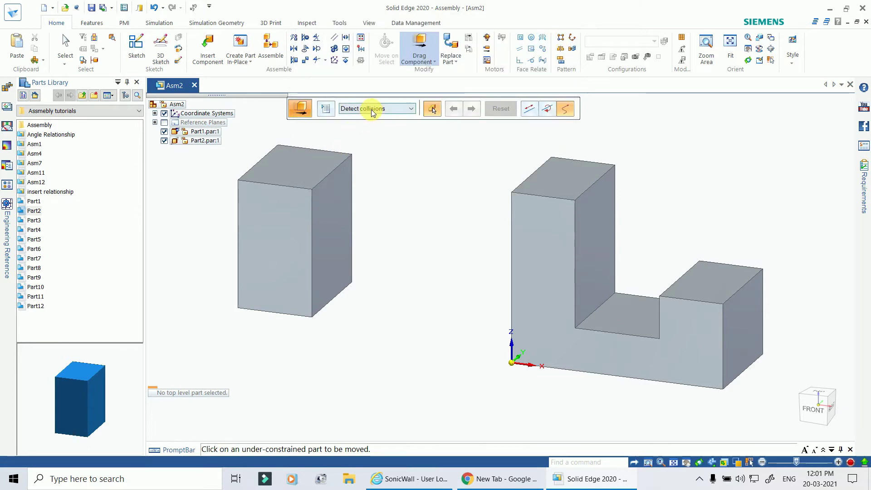
- Set the drag analysis to No analysis and freely move Part2 until it overlaps the tall leg of Part1
{"action": "left_click", "coordinate": [372, 111]}
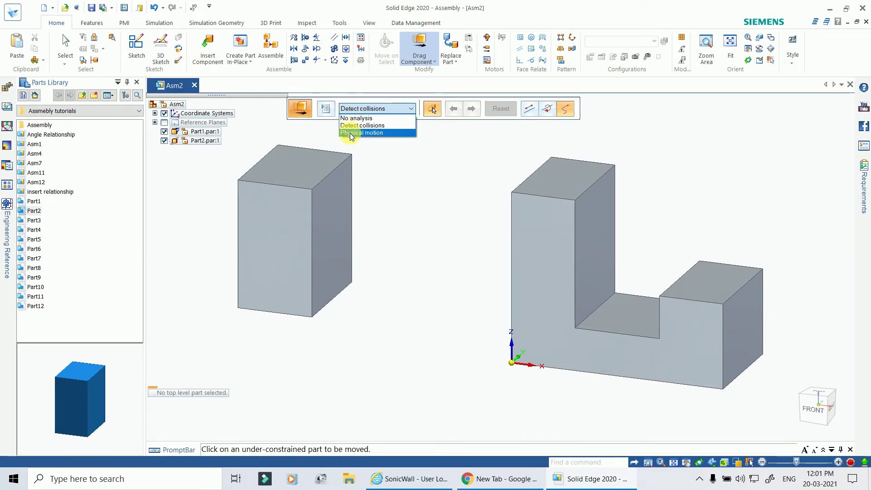
{"action": "left_click", "coordinate": [350, 118]}
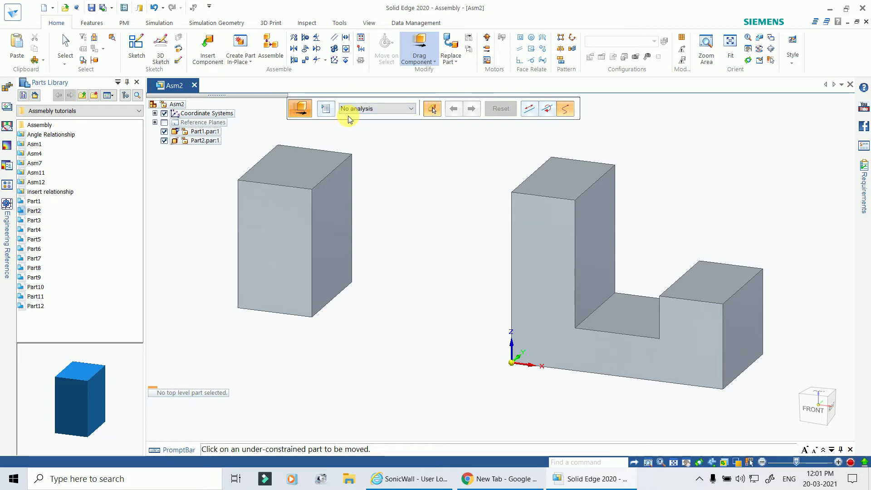
{"action": "left_click", "coordinate": [391, 108]}
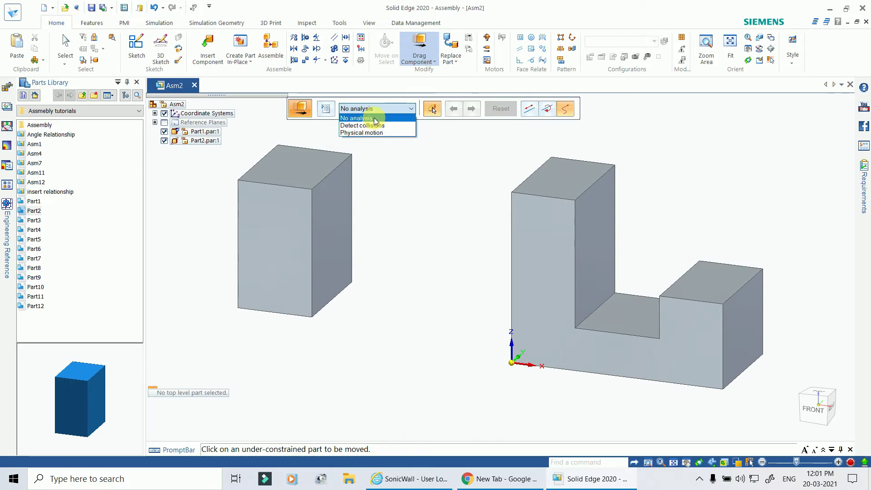
{"action": "left_click", "coordinate": [375, 118]}
{"action": "left_click", "coordinate": [316, 208]}
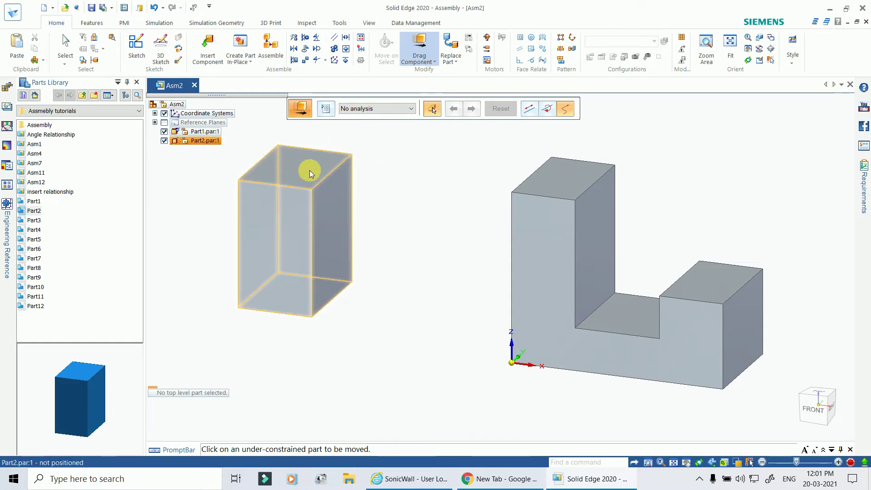
{"action": "left_click", "coordinate": [579, 260]}
{"action": "left_click", "coordinate": [269, 198]}
{"action": "left_click", "coordinate": [294, 173]}
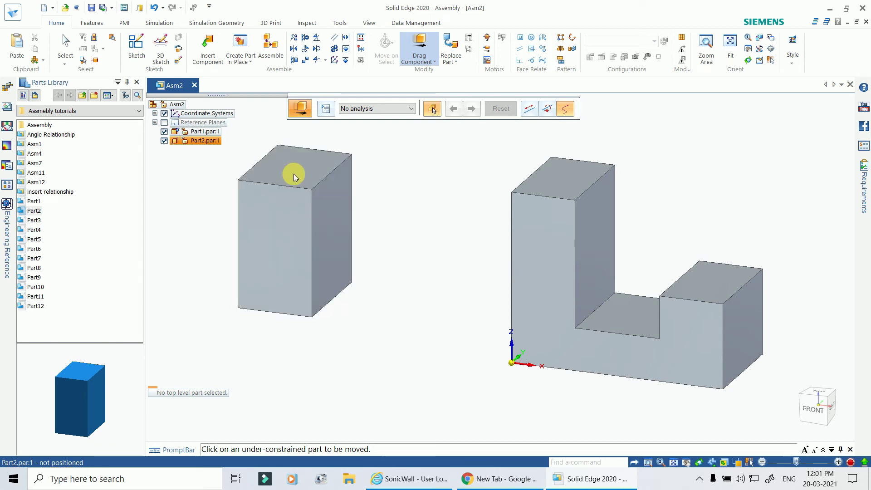
{"action": "left_click_drag", "start_coordinate": [294, 176], "coordinate": [328, 191]}
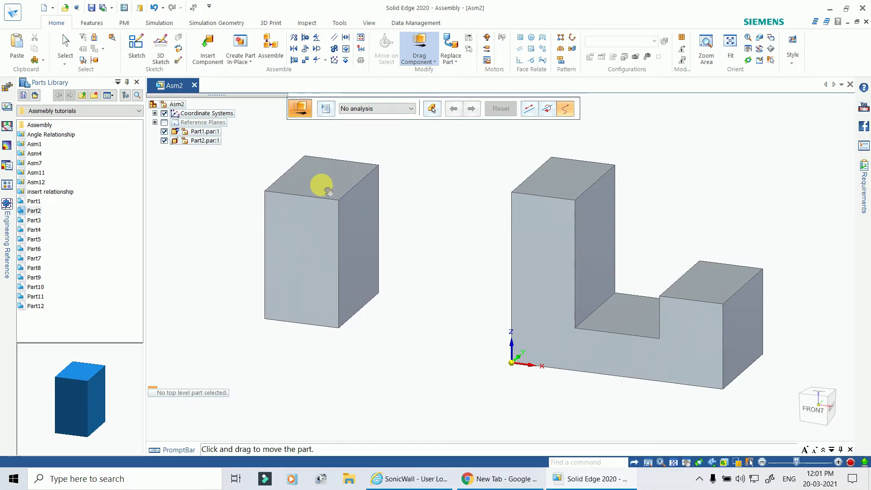
{"action": "left_click_drag", "start_coordinate": [327, 191], "coordinate": [562, 212]}
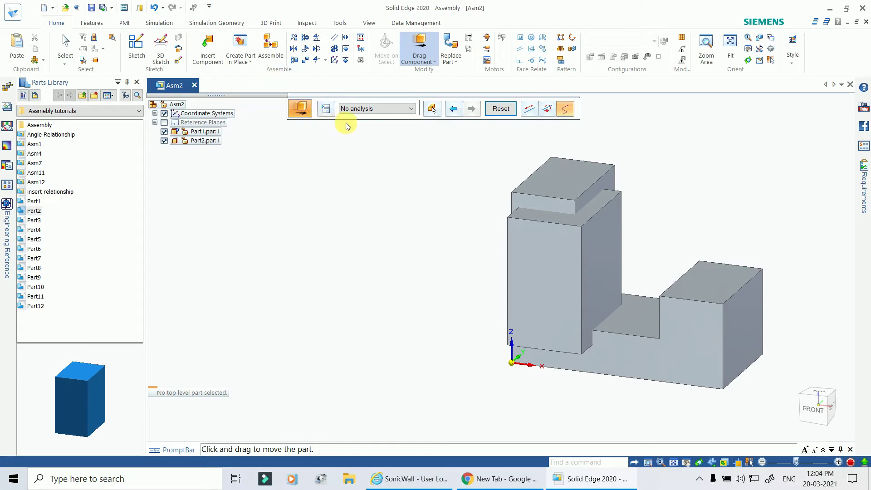
- Switch the analysis to Detect collisions to check the overlapping Part2 and Part1 for interference
{"action": "left_click", "coordinate": [364, 115]}
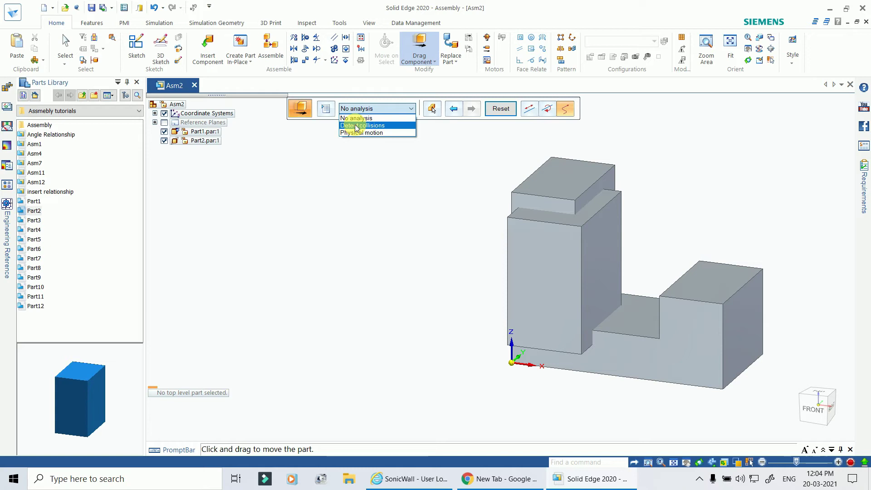
{"action": "left_click", "coordinate": [357, 126]}
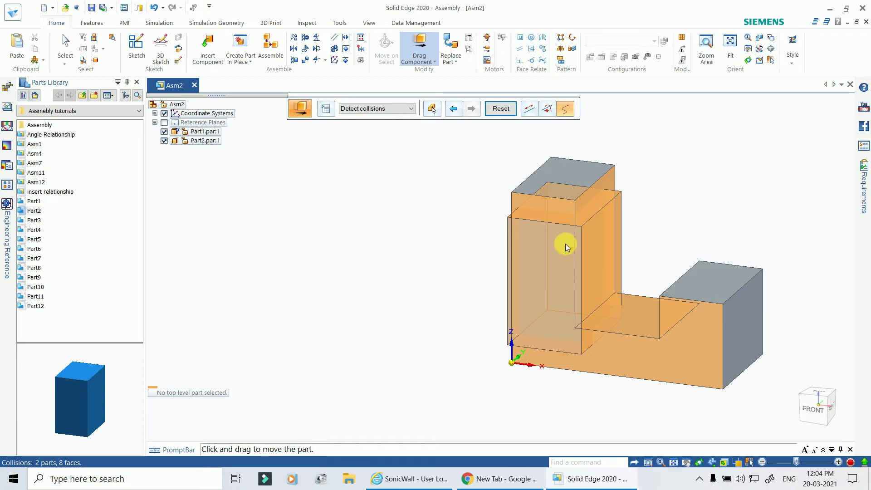
{"action": "left_click", "coordinate": [596, 241]}
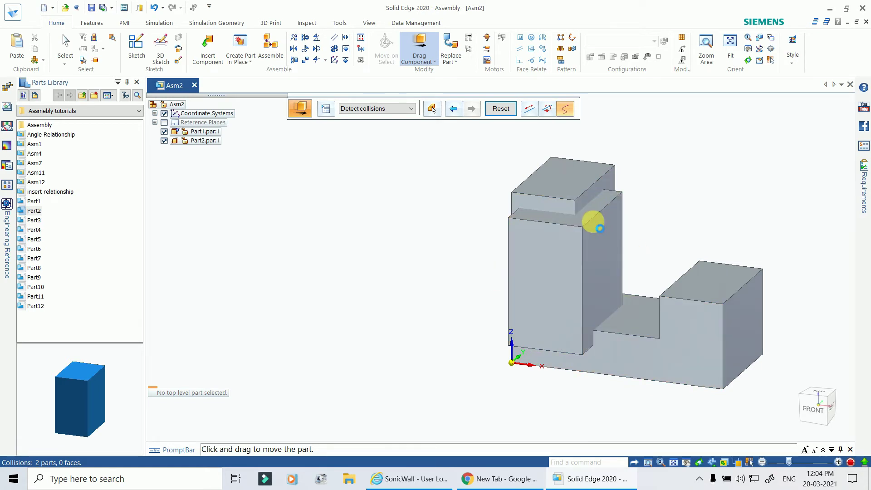
- Set the analysis back to No analysis and move Part2 out of Part1 until the two are clearly separated
{"action": "left_click", "coordinate": [377, 108]}
{"action": "left_click", "coordinate": [363, 118]}
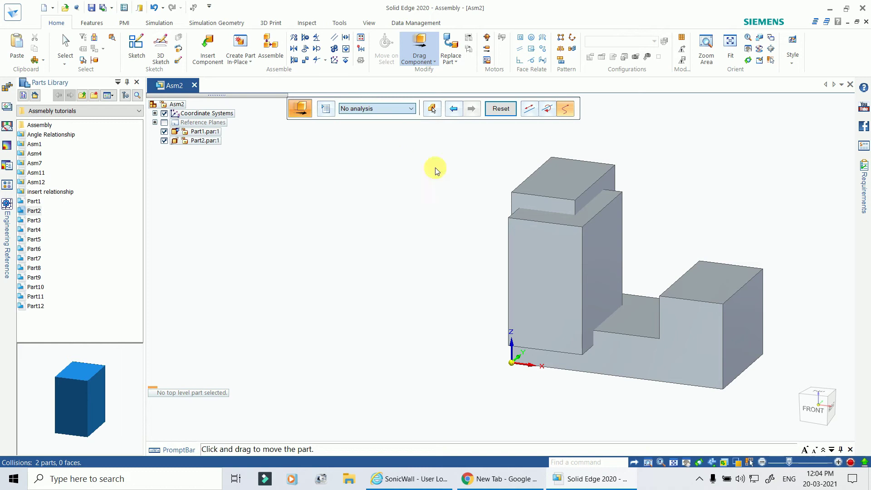
{"action": "left_click_drag", "start_coordinate": [582, 235], "coordinate": [407, 273]}
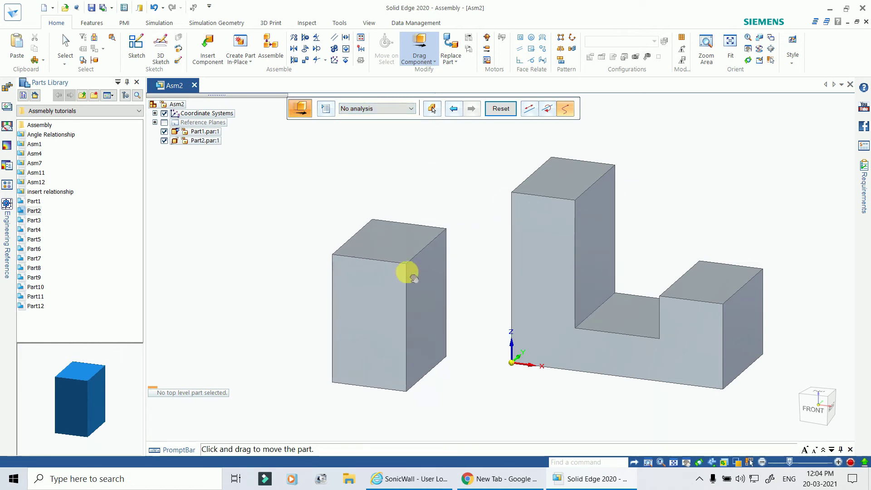
- With Detect collisions and stop on collision active, move Part2 against the side of Part1, and pull it back clear
{"action": "left_click", "coordinate": [392, 109]}
{"action": "left_click", "coordinate": [368, 126]}
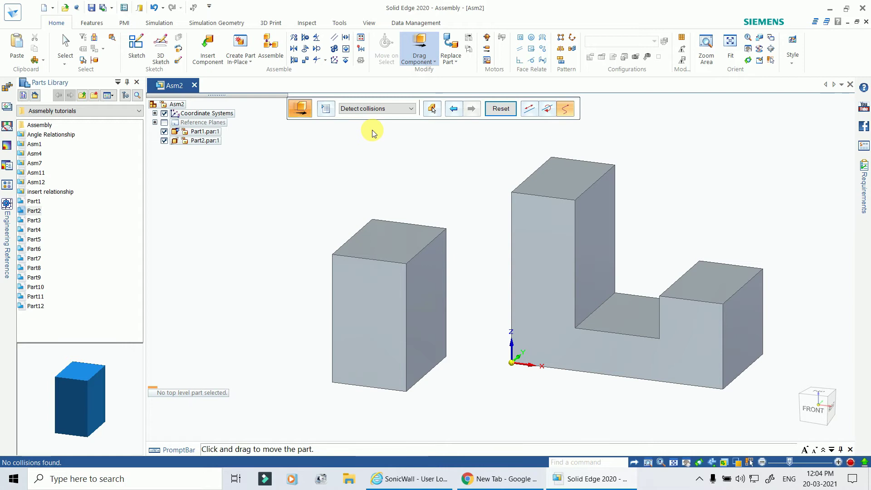
{"action": "left_click_drag", "start_coordinate": [393, 266], "coordinate": [415, 249]}
{"action": "left_click", "coordinate": [326, 108]}
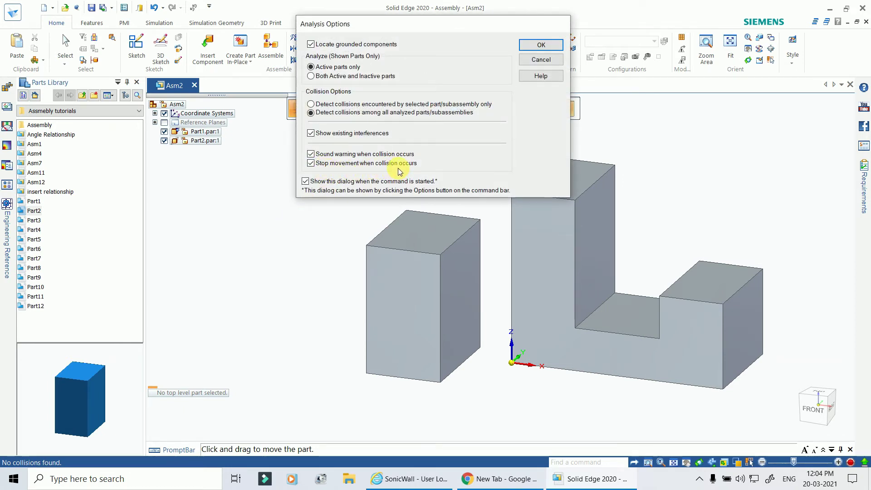
{"action": "left_click", "coordinate": [540, 44]}
{"action": "left_click_drag", "start_coordinate": [411, 300], "coordinate": [452, 297]}
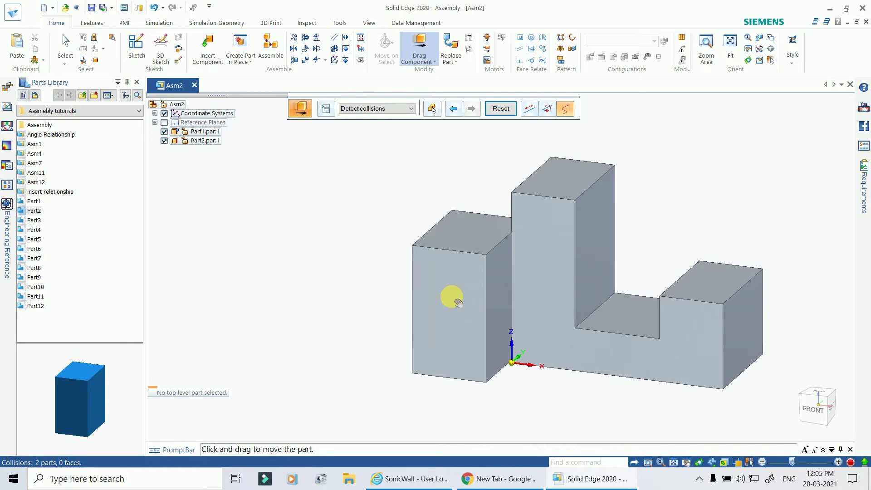
{"action": "left_click_drag", "start_coordinate": [458, 303], "coordinate": [361, 297]}
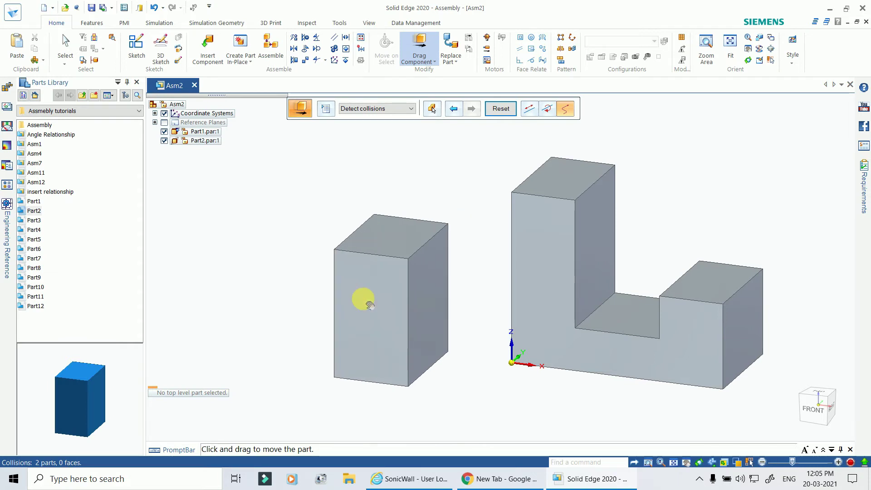
- Keep Detect collisions, switch to the axis-based Move mode, and slide Part2 along its X axis toward Part1 and back again
{"action": "left_click", "coordinate": [363, 109]}
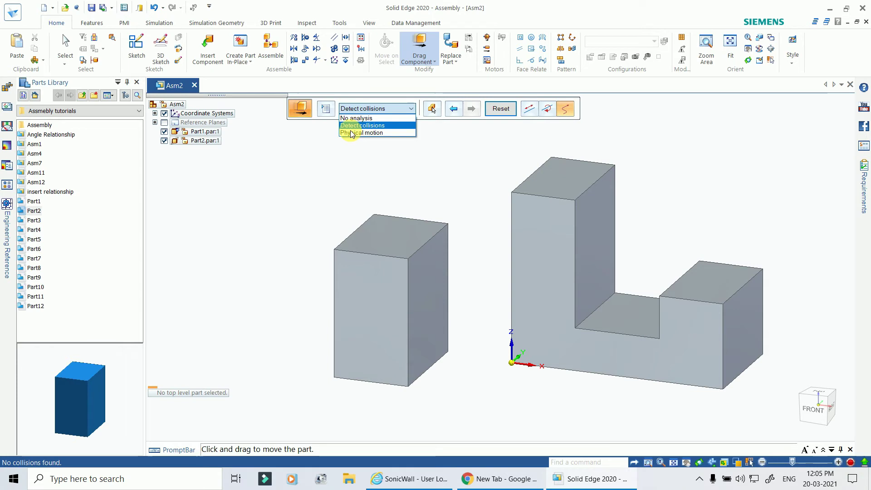
{"action": "left_click", "coordinate": [363, 126]}
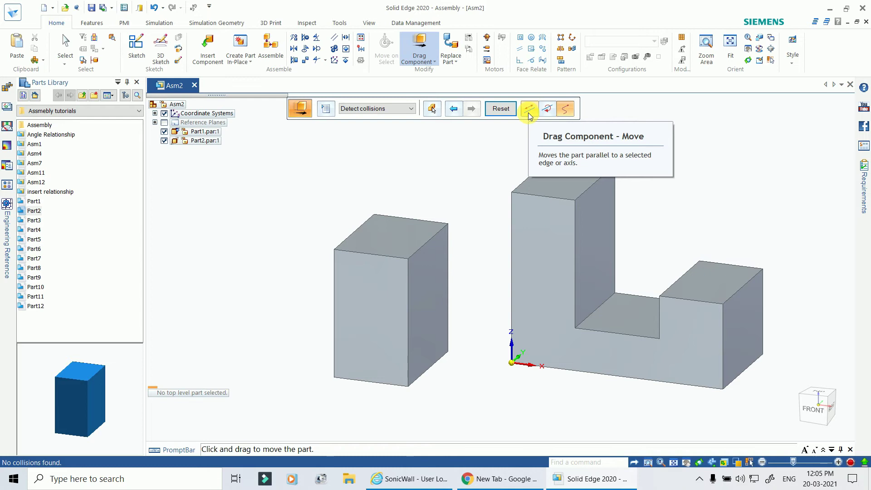
{"action": "left_click", "coordinate": [563, 110]}
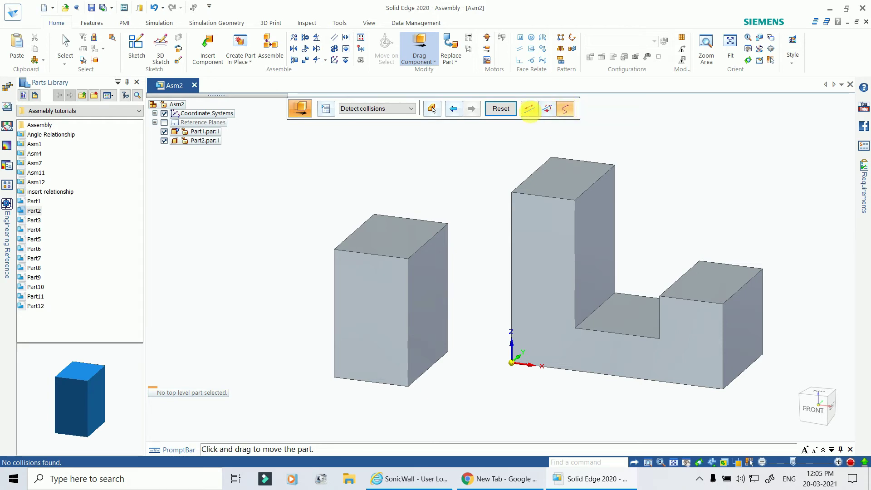
{"action": "left_click", "coordinate": [533, 111]}
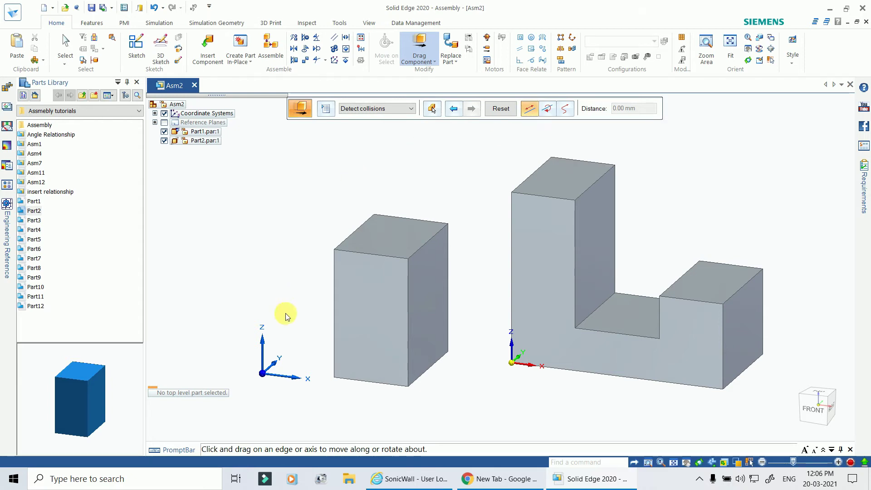
{"action": "left_click", "coordinate": [289, 378]}
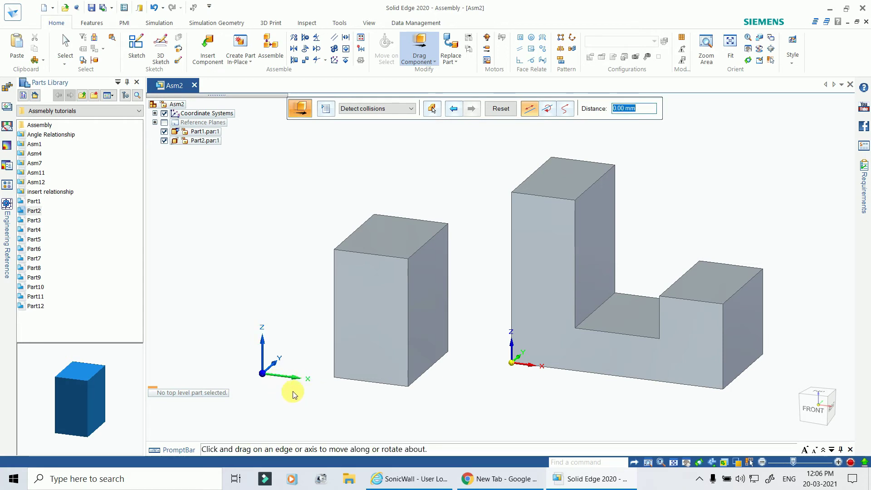
{"action": "left_click_drag", "start_coordinate": [361, 280], "coordinate": [400, 303]}
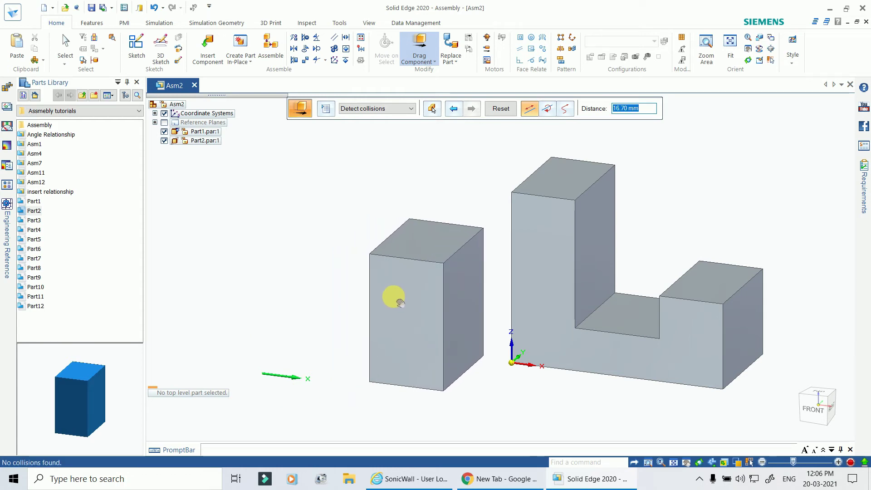
{"action": "left_click_drag", "start_coordinate": [399, 303], "coordinate": [358, 279]}
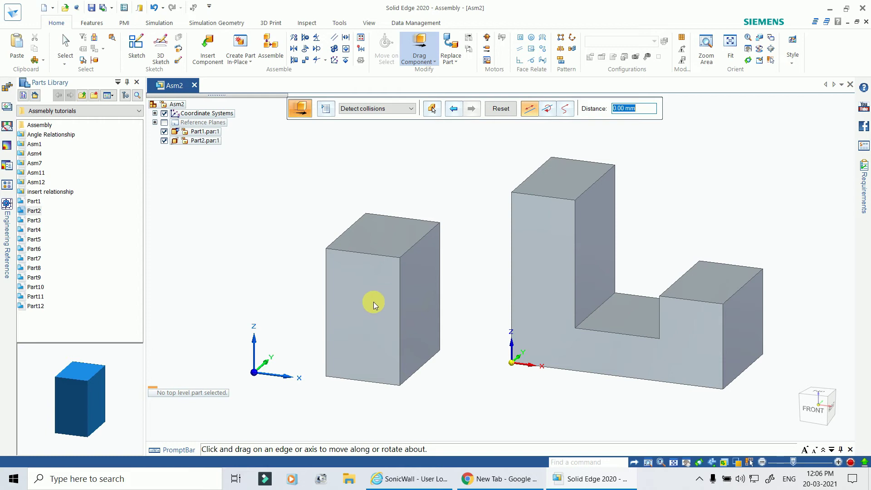
- Slide Part2 a short distance backward along its Y axis, and raise it along its Z axis
{"action": "left_click", "coordinate": [266, 367]}
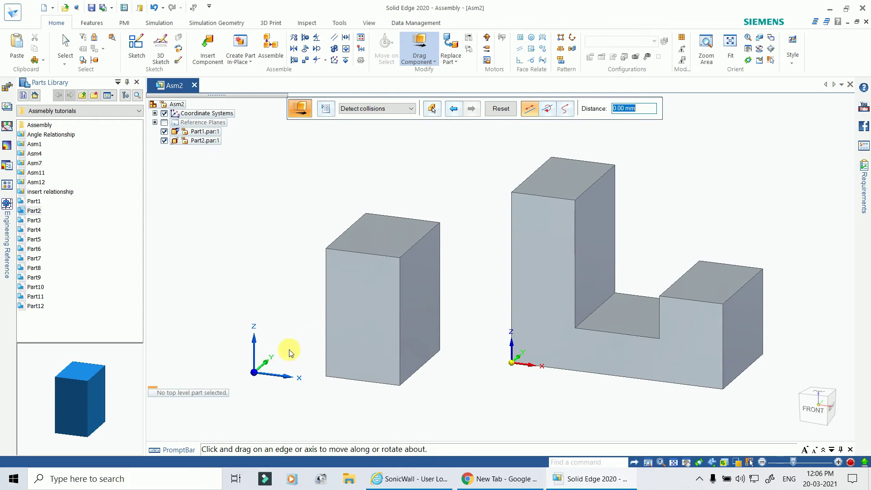
{"action": "left_click_drag", "start_coordinate": [369, 287], "coordinate": [389, 266]}
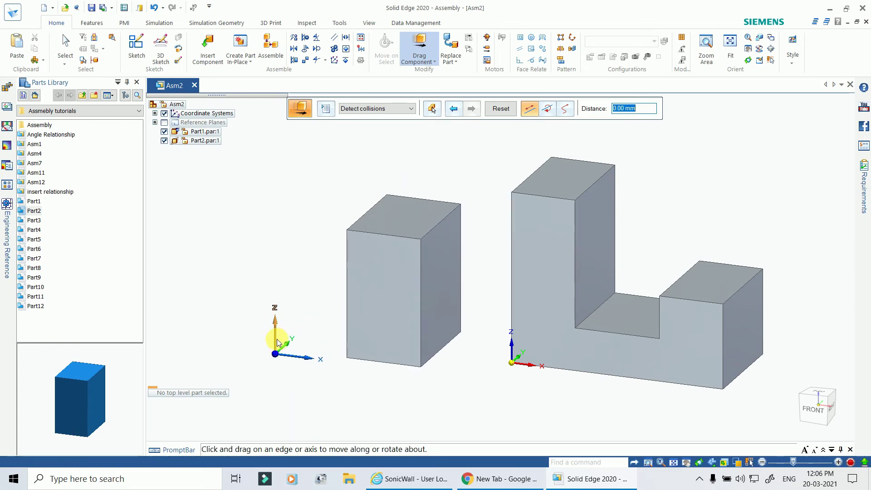
{"action": "left_click", "coordinate": [275, 331]}
{"action": "left_click_drag", "start_coordinate": [411, 245], "coordinate": [408, 212]}
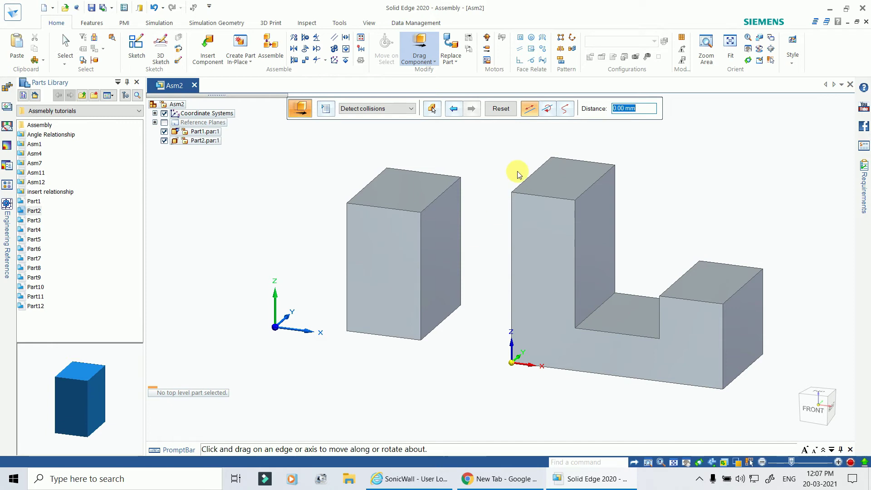
- Switch to the Rotate mode, turn Part2 about 7.8° around its Z axis, and tilt it slightly around its X axis
{"action": "left_click", "coordinate": [549, 109]}
{"action": "left_click", "coordinate": [549, 110]}
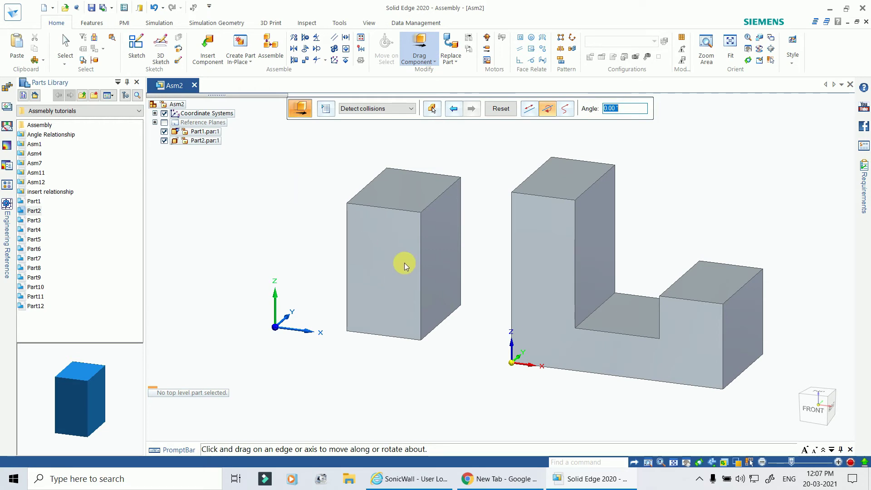
{"action": "left_click", "coordinate": [549, 110]}
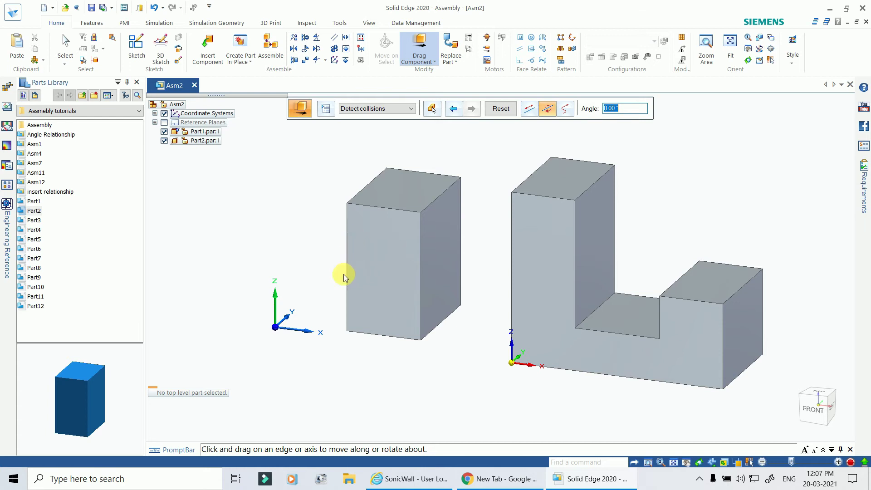
{"action": "left_click", "coordinate": [275, 312]}
{"action": "mouse_move", "coordinate": [367, 261]}
{"action": "left_mouse_down"}
{"action": "mouse_move", "coordinate": [397, 272]}
{"action": "mouse_move", "coordinate": [381, 275]}
{"action": "mouse_move", "coordinate": [370, 274]}
{"action": "mouse_move", "coordinate": [411, 271]}
{"action": "mouse_move", "coordinate": [421, 257]}
{"action": "mouse_move", "coordinate": [360, 280]}
{"action": "mouse_move", "coordinate": [409, 267]}
{"action": "mouse_move", "coordinate": [344, 275]}
{"action": "mouse_move", "coordinate": [397, 274]}
{"action": "mouse_move", "coordinate": [408, 261]}
{"action": "mouse_move", "coordinate": [399, 253]}
{"action": "mouse_move", "coordinate": [381, 267]}
{"action": "left_mouse_up"}
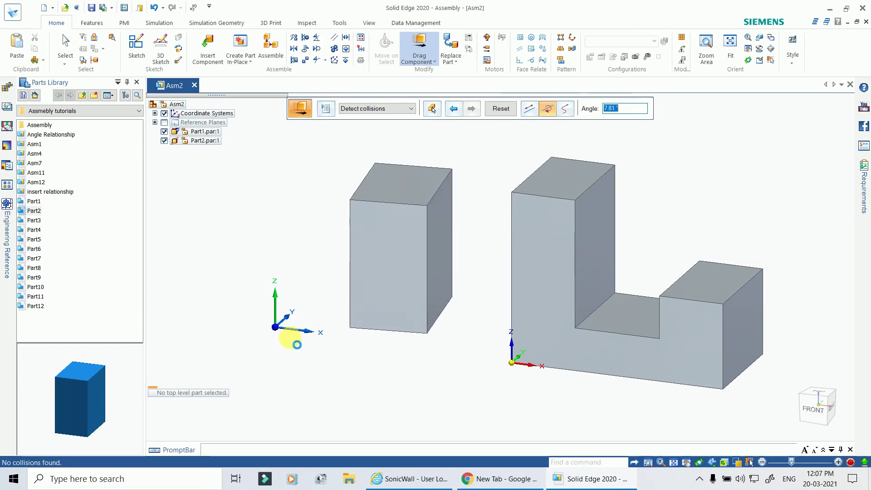
{"action": "left_click", "coordinate": [302, 331]}
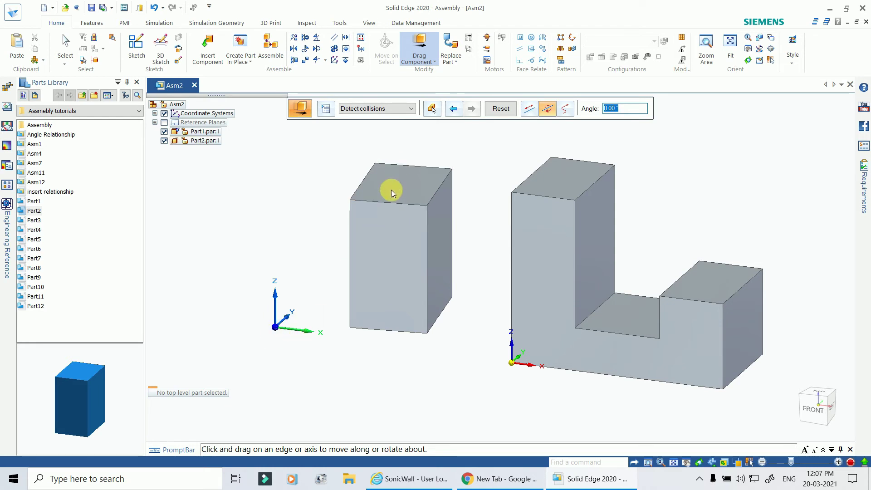
{"action": "left_click_drag", "start_coordinate": [350, 330], "coordinate": [384, 230]}
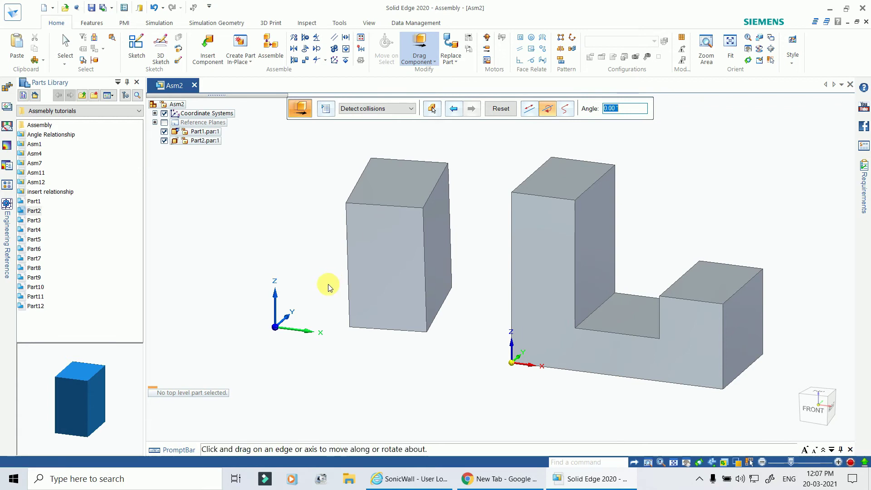
- Switch to freeform movement and shift Part2 slightly downward, and try the freeform movement again with the Physical motion analysis
{"action": "left_click", "coordinate": [566, 110]}
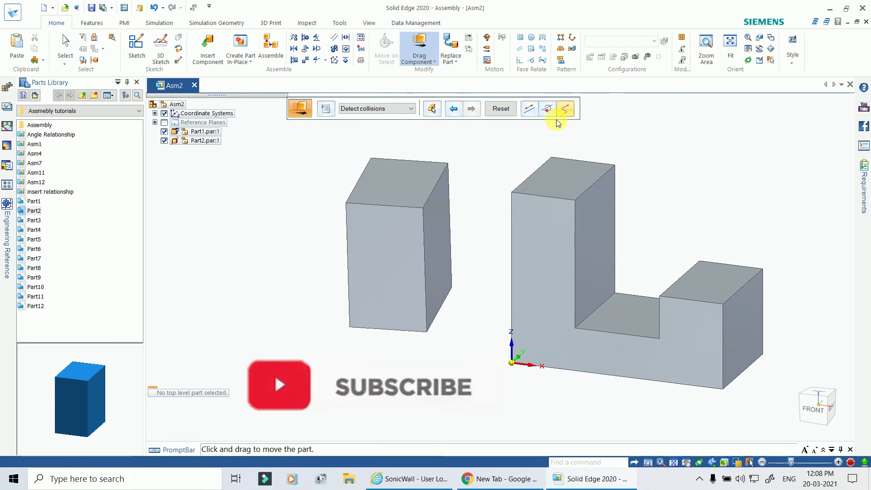
{"action": "left_click_drag", "start_coordinate": [397, 244], "coordinate": [386, 267]}
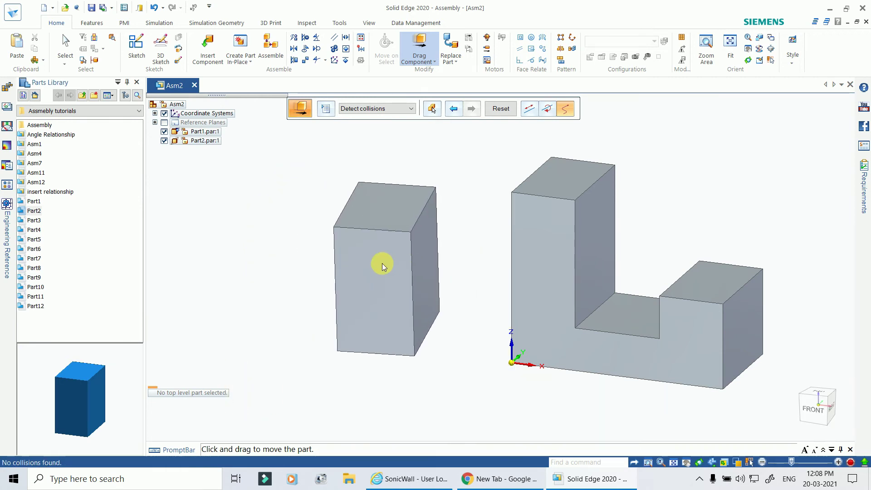
{"action": "left_click", "coordinate": [380, 108]}
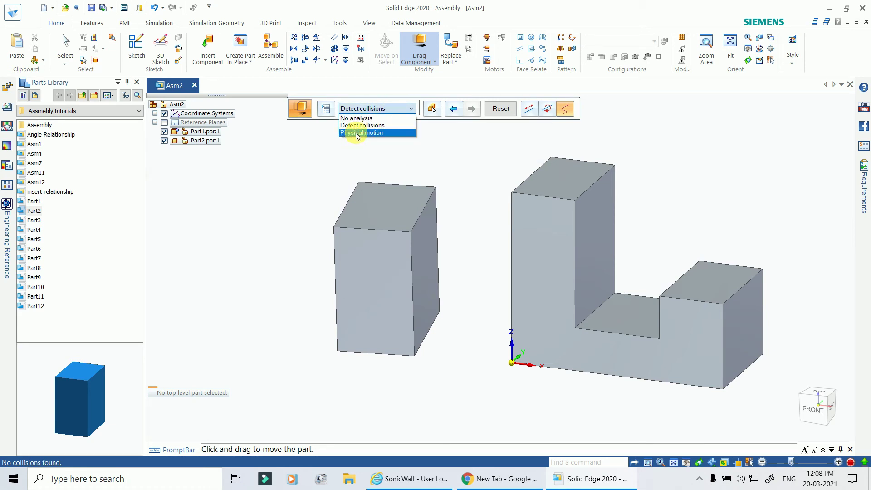
{"action": "left_click", "coordinate": [358, 133]}
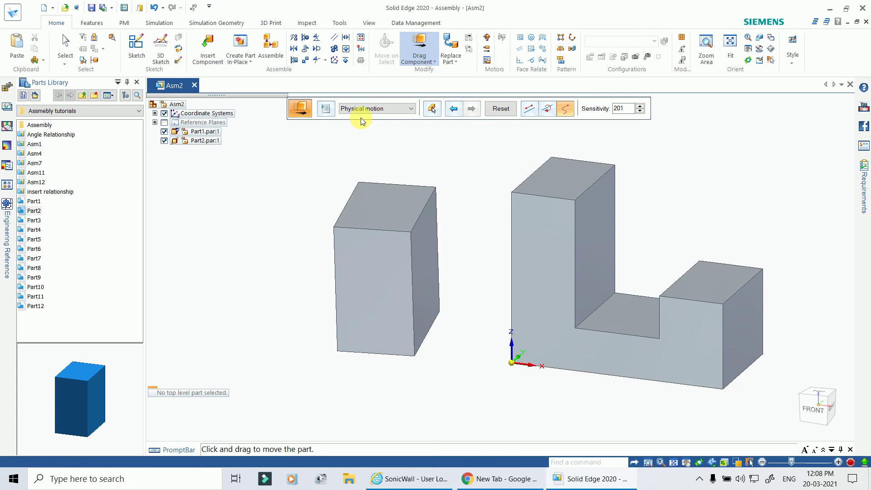
{"action": "left_click_drag", "start_coordinate": [407, 210], "coordinate": [350, 331]}
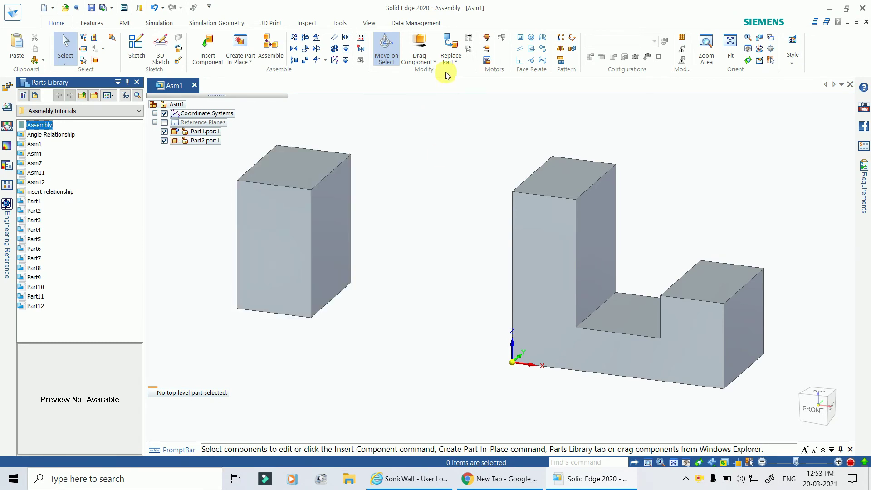
- In Asm1, start Drag Component with the existing analysis options and slide Part2 along its X axis up to Part1 in Move mode
{"action": "left_click", "coordinate": [420, 43]}
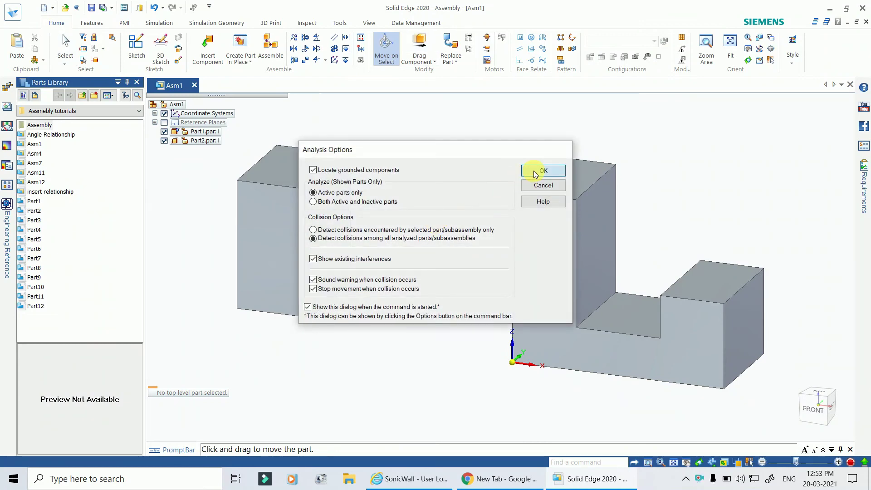
{"action": "left_click", "coordinate": [543, 172]}
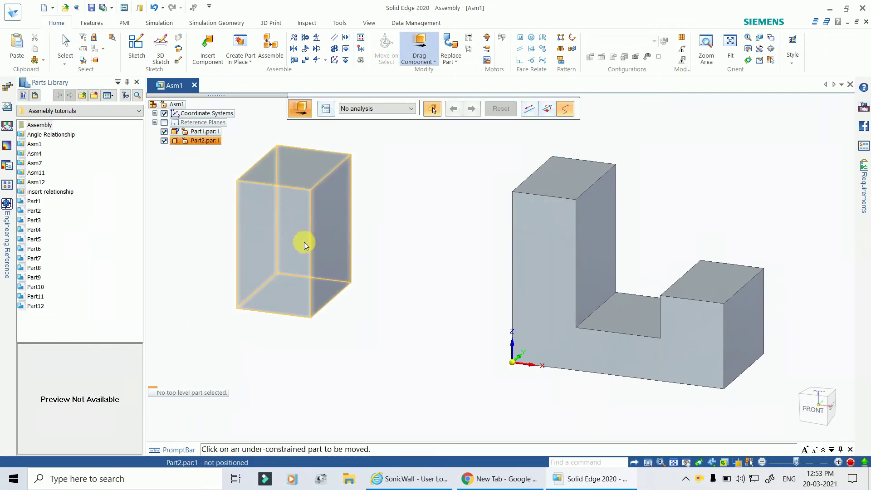
{"action": "left_click", "coordinate": [528, 110]}
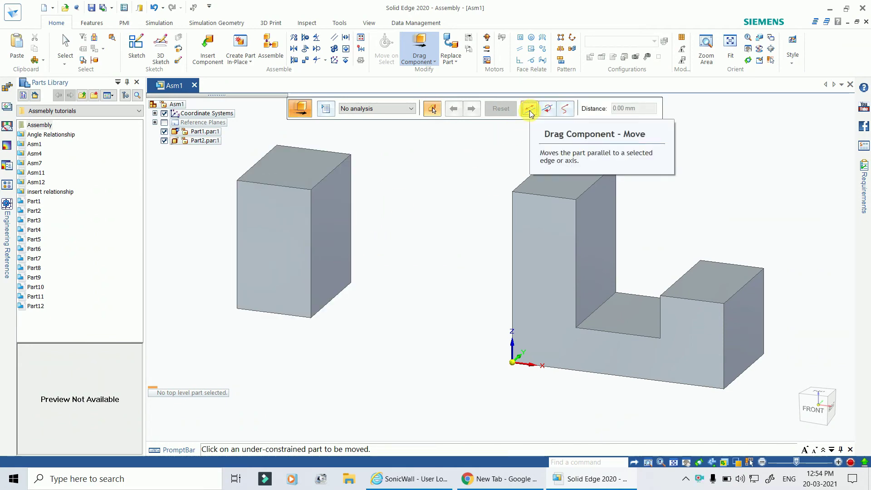
{"action": "left_click", "coordinate": [325, 218]}
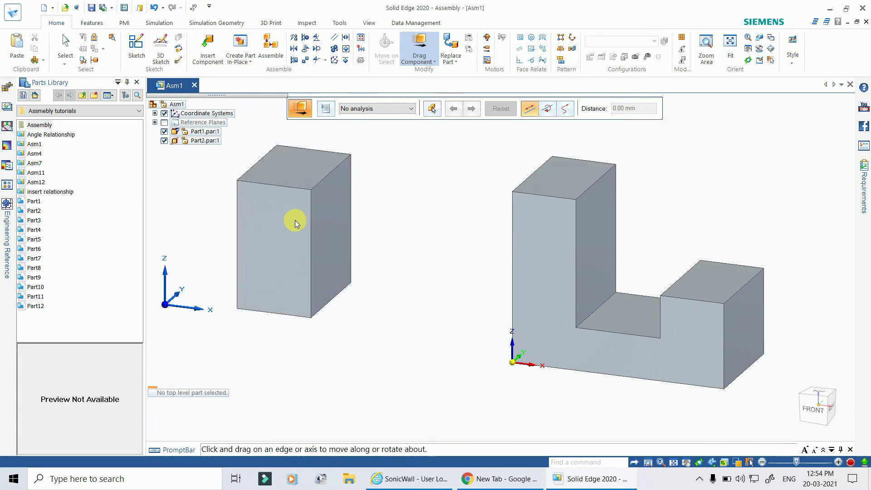
{"action": "left_click", "coordinate": [181, 306]}
{"action": "left_click_drag", "start_coordinate": [284, 237], "coordinate": [442, 302]}
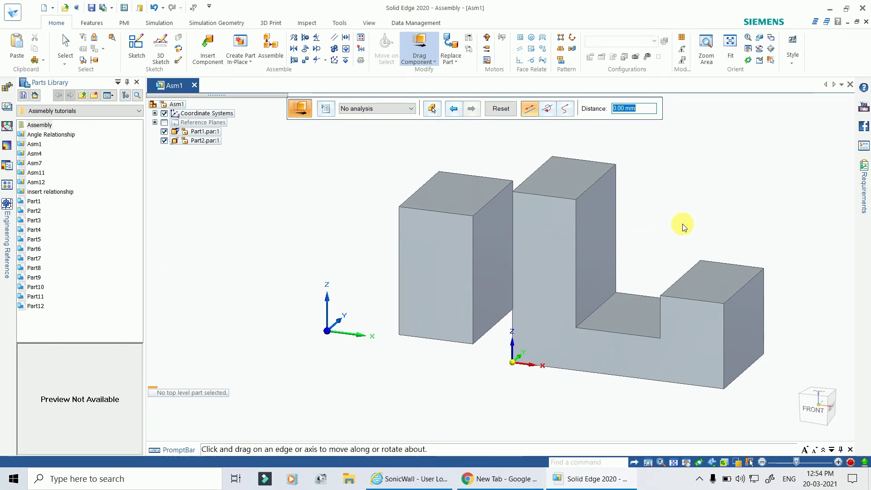
- Slide Part2 along X into the span of Part1's slot, and shift it along Y into line with Part1
{"action": "middle_click_drag", "start_coordinate": [679, 225], "coordinate": [652, 242]}
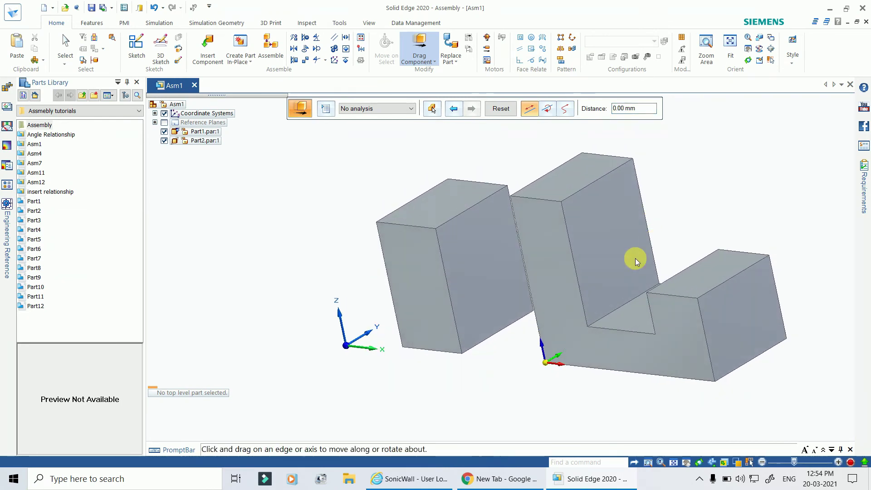
{"action": "left_click_drag", "start_coordinate": [478, 255], "coordinate": [599, 308]}
{"action": "middle_click_drag", "start_coordinate": [817, 206], "coordinate": [727, 303]}
{"action": "left_click_drag", "start_coordinate": [525, 312], "coordinate": [666, 245]}
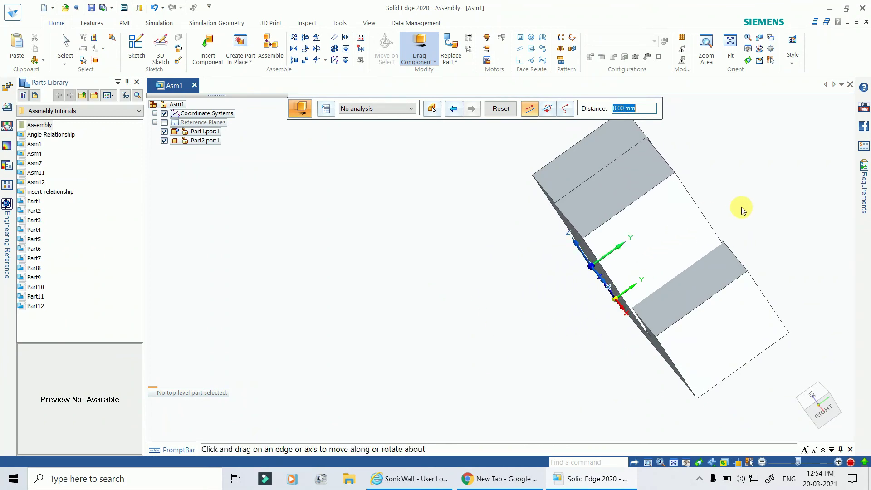
{"action": "key", "text": "ctrl+i"}
{"action": "key", "text": "ctrl+j"}
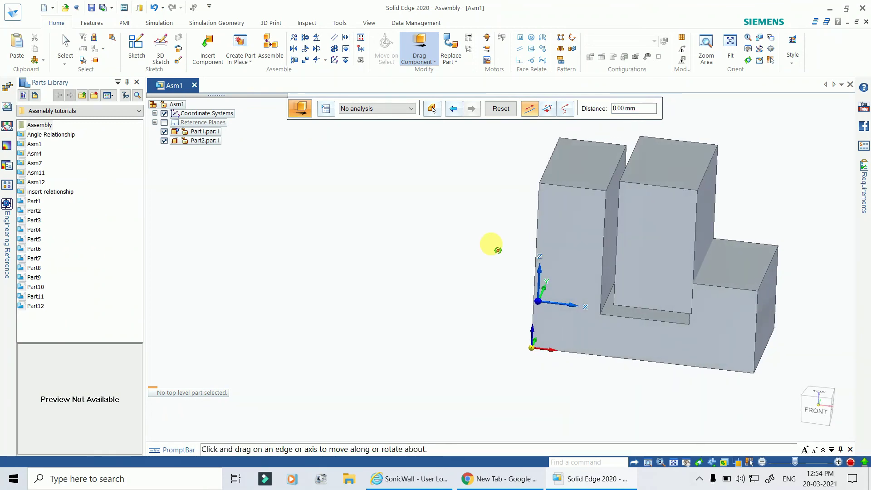
- From the right view, move Part2 about 1 mm along Y flush with Part1, and lower it about 1.35 mm along Z
{"action": "left_click", "coordinate": [834, 412]}
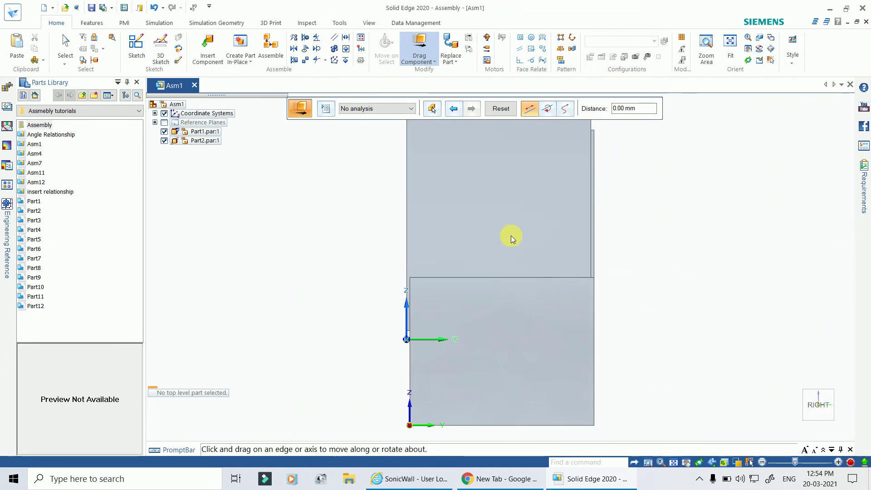
{"action": "mouse_move", "coordinate": [467, 216]}
{"action": "left_mouse_down"}
{"action": "mouse_move", "coordinate": [488, 222]}
{"action": "mouse_move", "coordinate": [470, 223]}
{"action": "mouse_move", "coordinate": [478, 226]}
{"action": "left_mouse_up"}
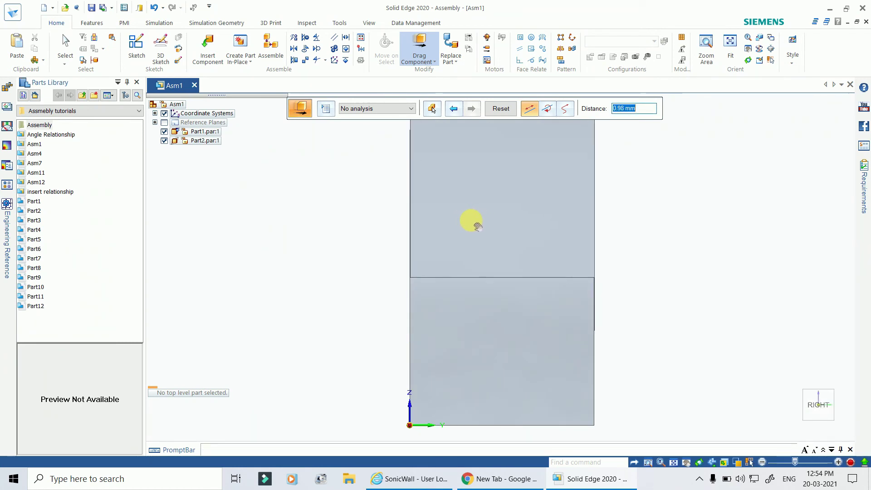
{"action": "left_click", "coordinate": [472, 219]}
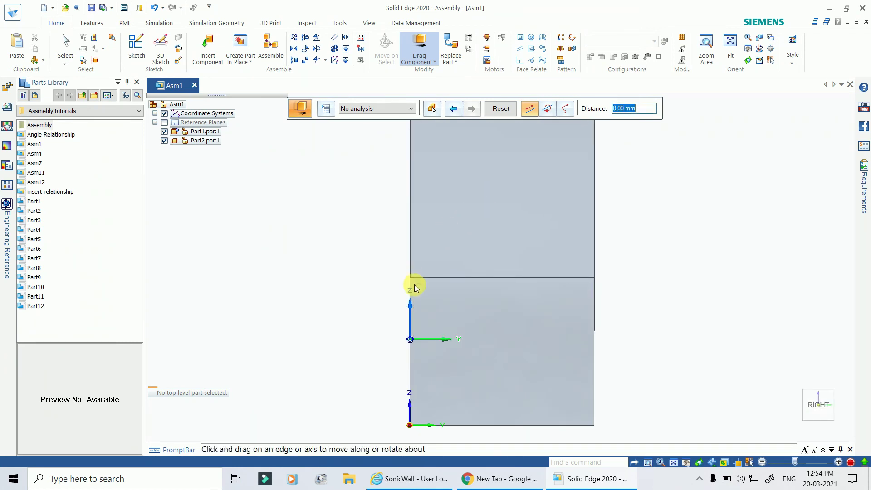
{"action": "left_click_drag", "start_coordinate": [411, 309], "coordinate": [479, 203]}
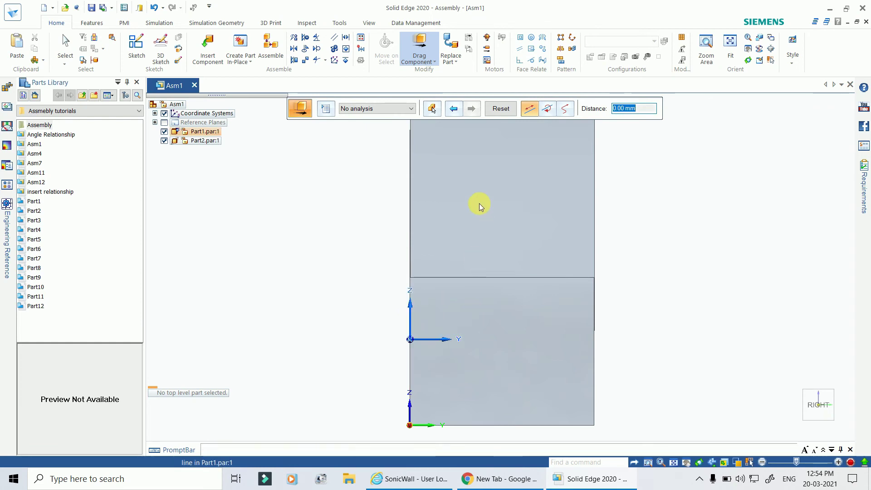
{"action": "left_click", "coordinate": [479, 202]}
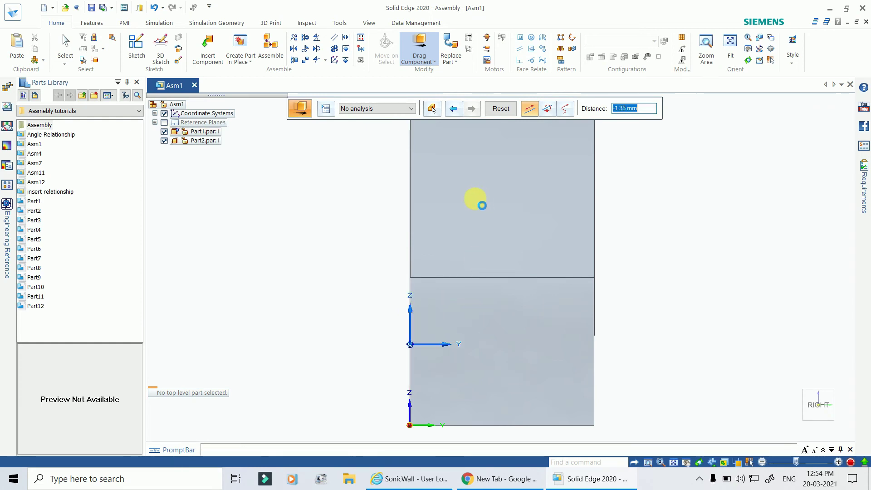
- Check Part2 and Part1 for interference with Detect collisions, and return the analysis to No analysis
{"action": "left_click", "coordinate": [364, 108]}
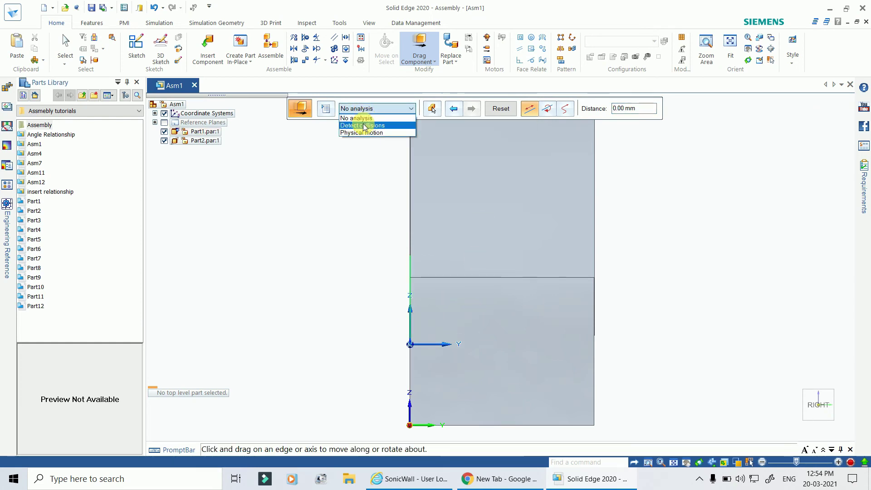
{"action": "left_click", "coordinate": [365, 125]}
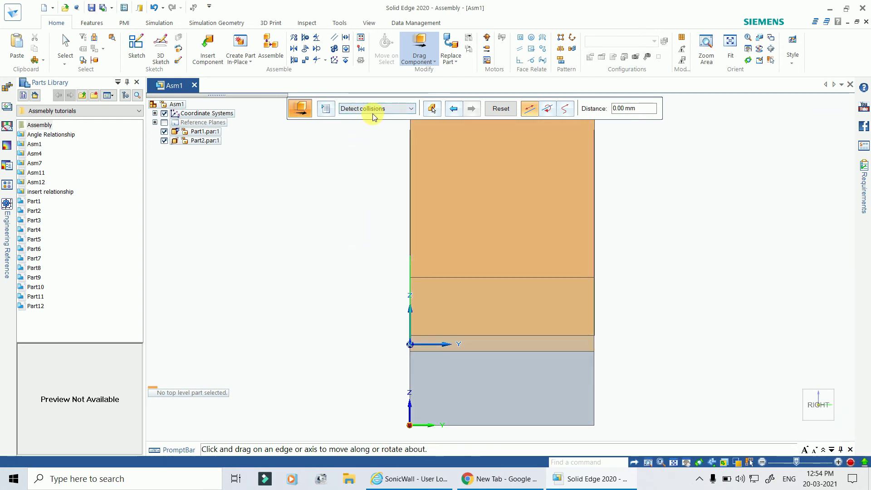
{"action": "left_click", "coordinate": [373, 117]}
{"action": "left_click", "coordinate": [367, 121]}
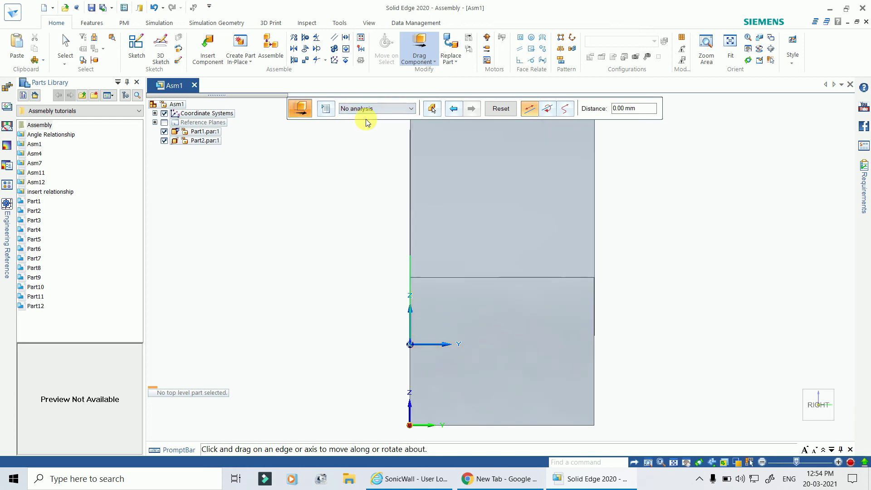
- Raise Part2 along Z clear of the slot floor, and slide it along X toward Part1's tall wall
{"action": "left_click_drag", "start_coordinate": [465, 204], "coordinate": [443, 187]}
{"action": "middle_click_drag", "start_coordinate": [641, 316], "coordinate": [712, 334]}
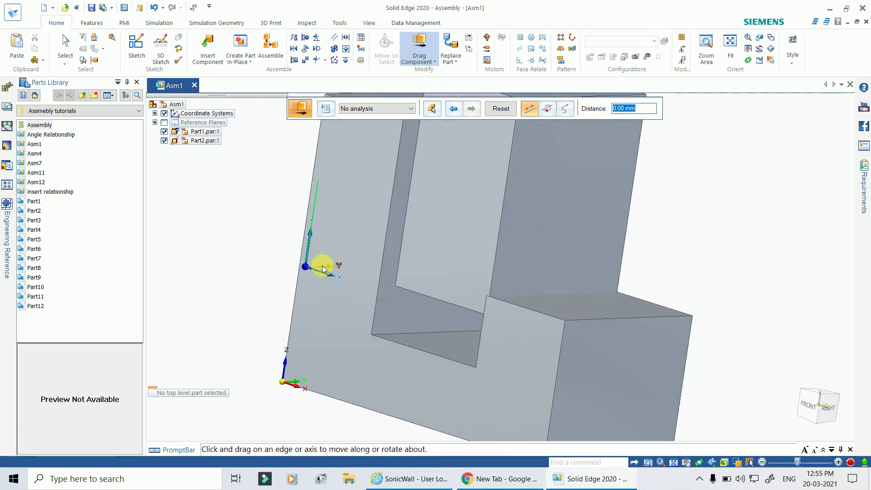
{"action": "left_click_drag", "start_coordinate": [516, 236], "coordinate": [505, 233]}
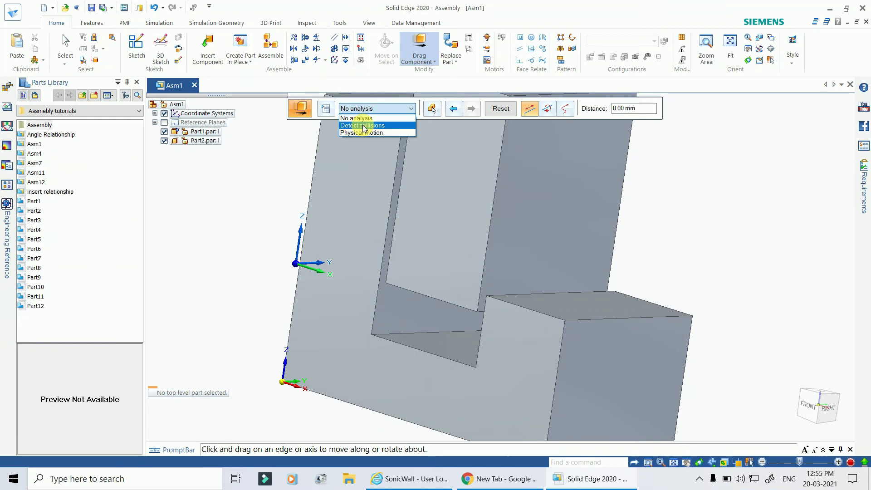
- Set the analysis to Detect collisions and lower Part2 about 15 mm along Z onto the slot floor of Part1
{"action": "left_click", "coordinate": [364, 127]}
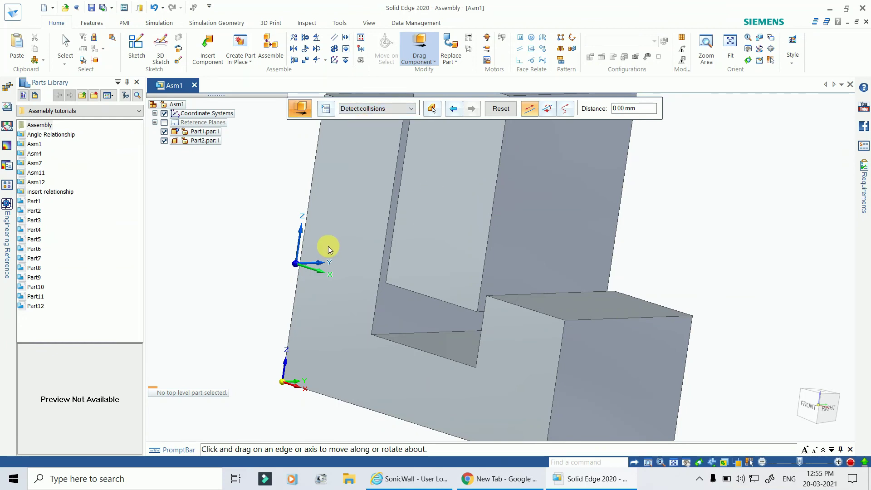
{"action": "middle_click_drag", "start_coordinate": [735, 243], "coordinate": [755, 283]}
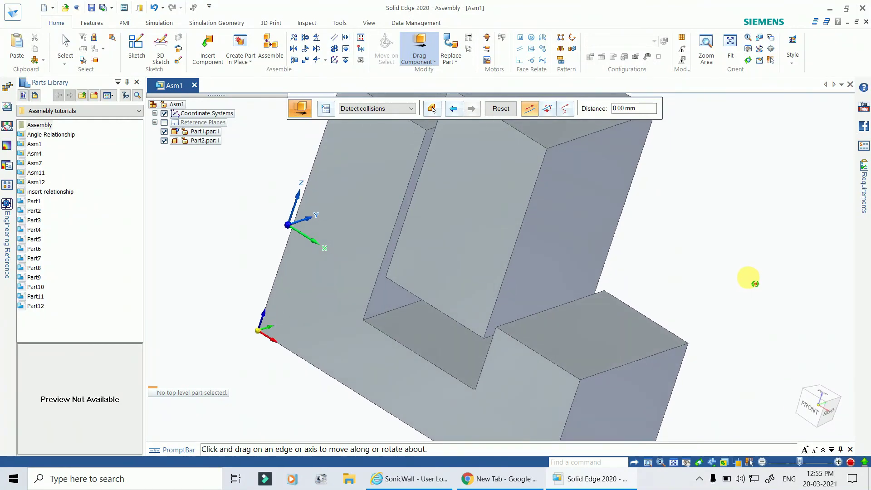
{"action": "left_click", "coordinate": [297, 202]}
{"action": "left_click_drag", "start_coordinate": [461, 184], "coordinate": [447, 235]}
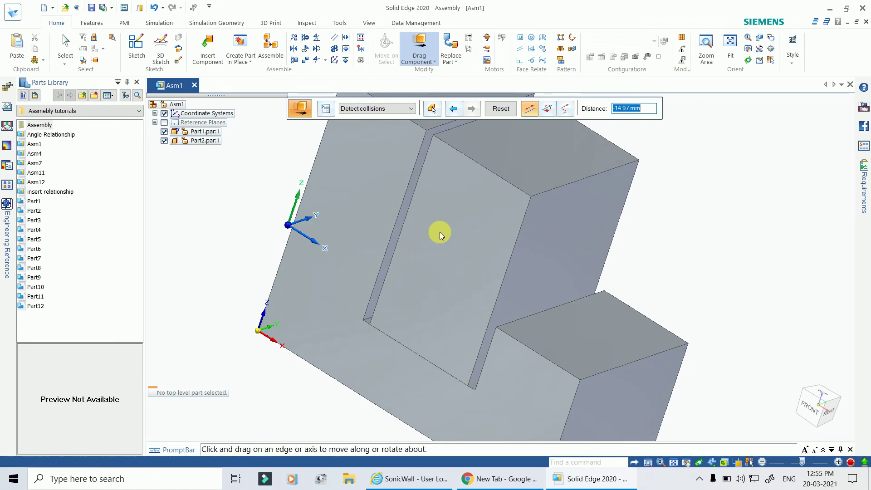
- With collision detection active, slide Part2 along its X axis between the two walls of Part1's slot
{"action": "middle_click_drag", "start_coordinate": [719, 306], "coordinate": [750, 308]}
{"action": "left_click_drag", "start_coordinate": [311, 241], "coordinate": [488, 286]}
{"action": "left_click", "coordinate": [490, 286]}
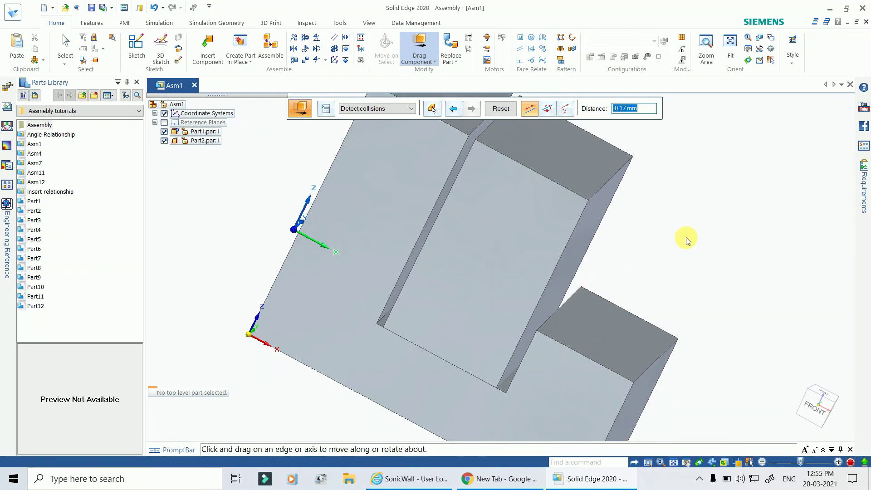
{"action": "left_click", "coordinate": [798, 429]}
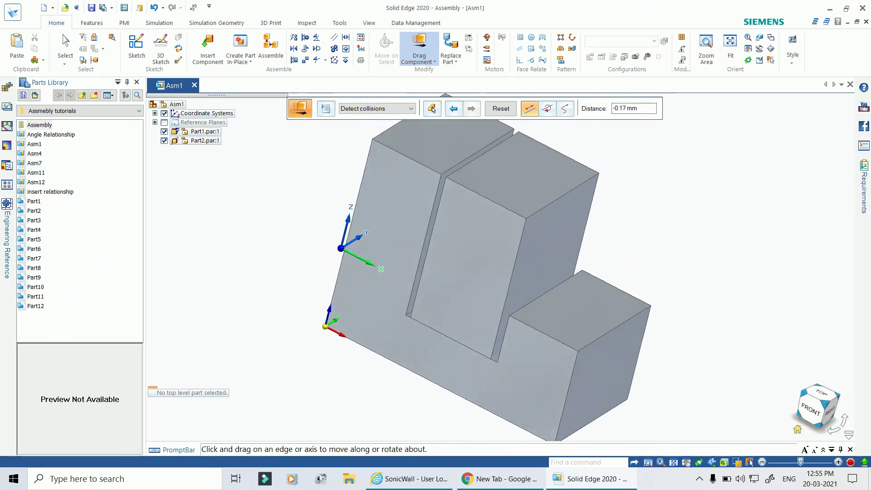
{"action": "middle_click_drag", "start_coordinate": [642, 203], "coordinate": [671, 198]}
{"action": "left_click_drag", "start_coordinate": [470, 259], "coordinate": [488, 272]}
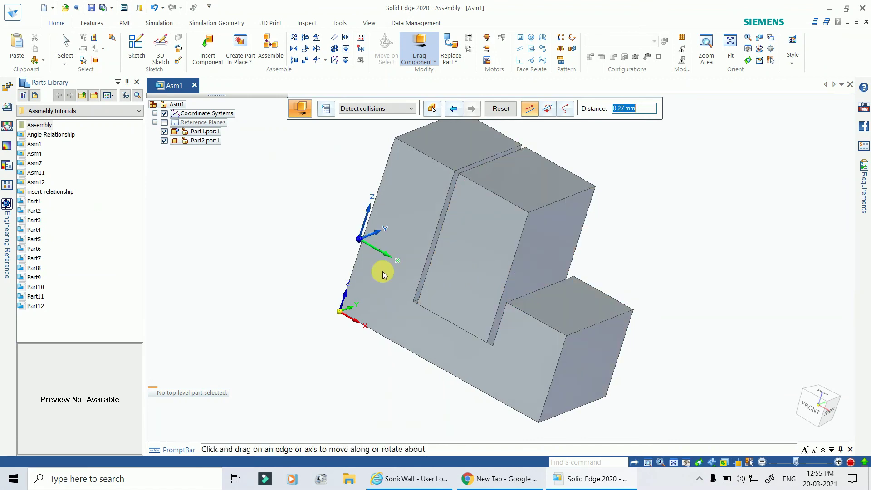
- Lift Part2 about 3.9 mm off the slot floor, and slide it along X against Part1's tall wall
{"action": "left_click", "coordinate": [462, 261]}
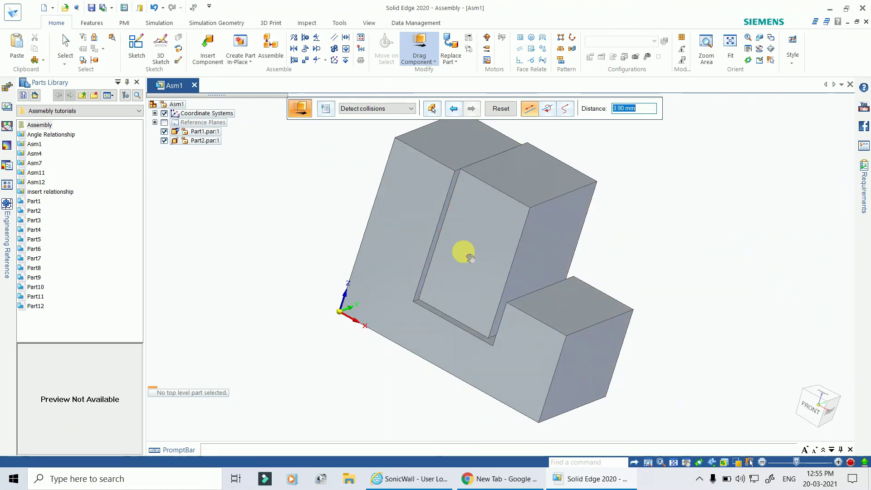
{"action": "left_click_drag", "start_coordinate": [459, 280], "coordinate": [464, 285]}
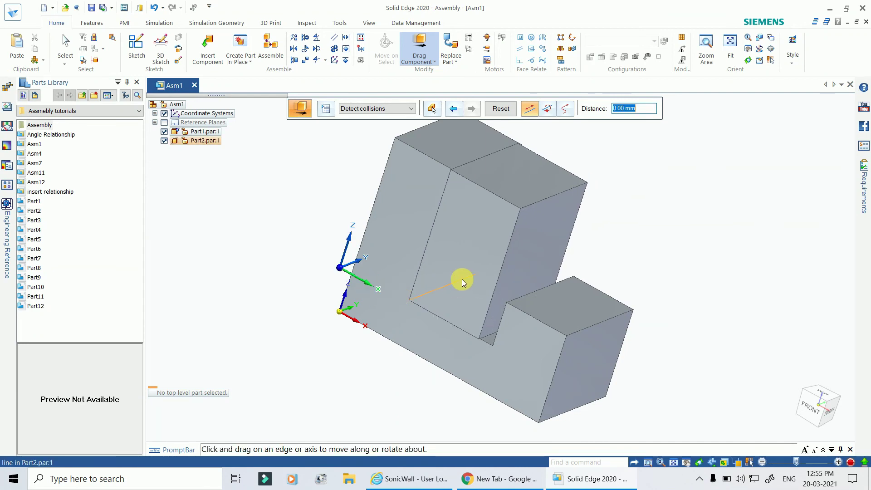
{"action": "mouse_move", "coordinate": [800, 404]}
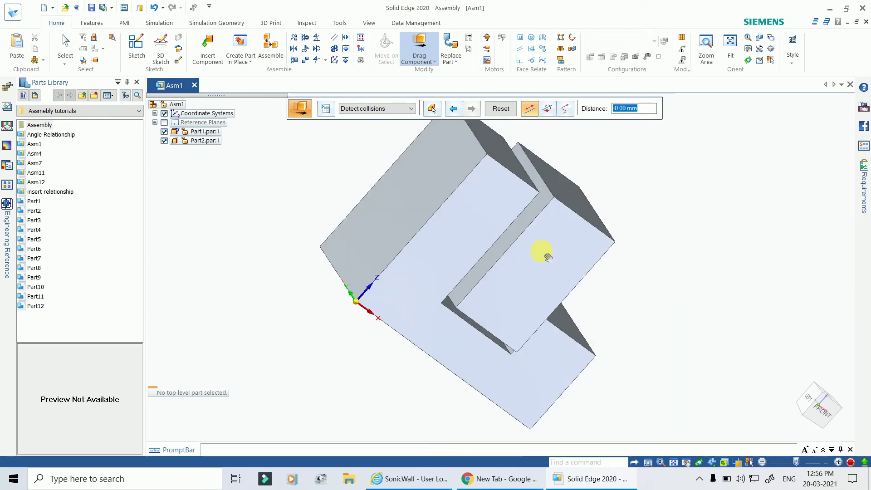